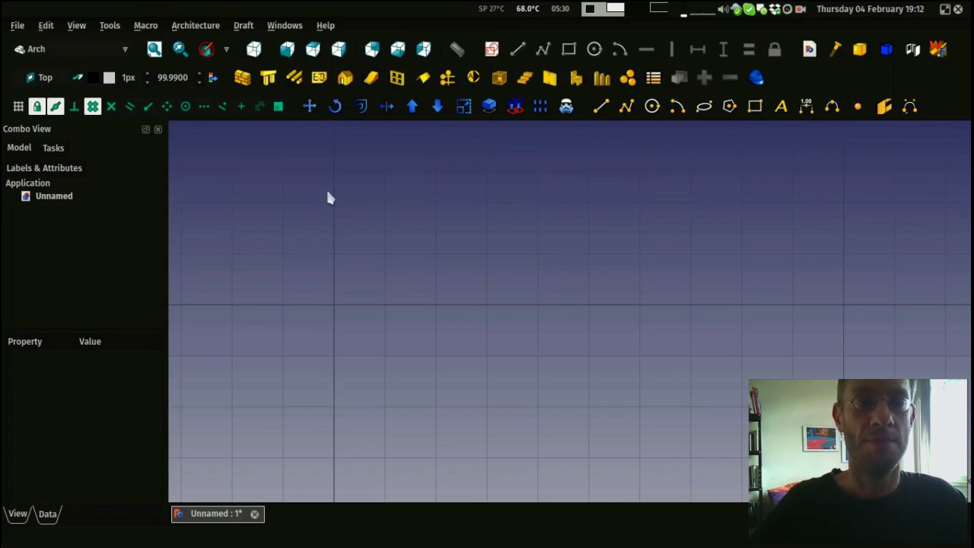
# Step: Draw a straight wall 5 m long parallel to the Y axis, 1 m to the negative X side of the origin
pyautogui.moveTo(328, 198); pyautogui.dragTo(333, 220, button='middle')
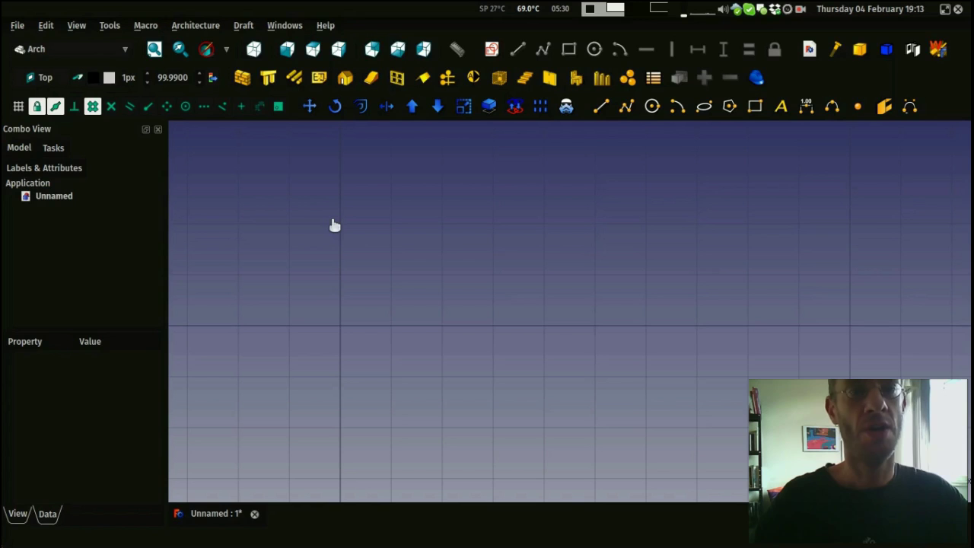
pyautogui.click(242, 79)
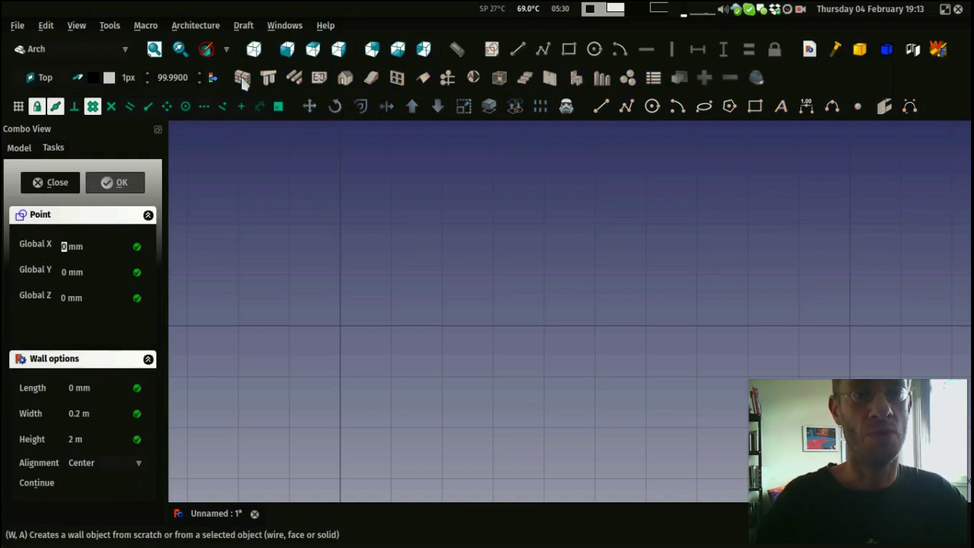
pyautogui.click(289, 224)
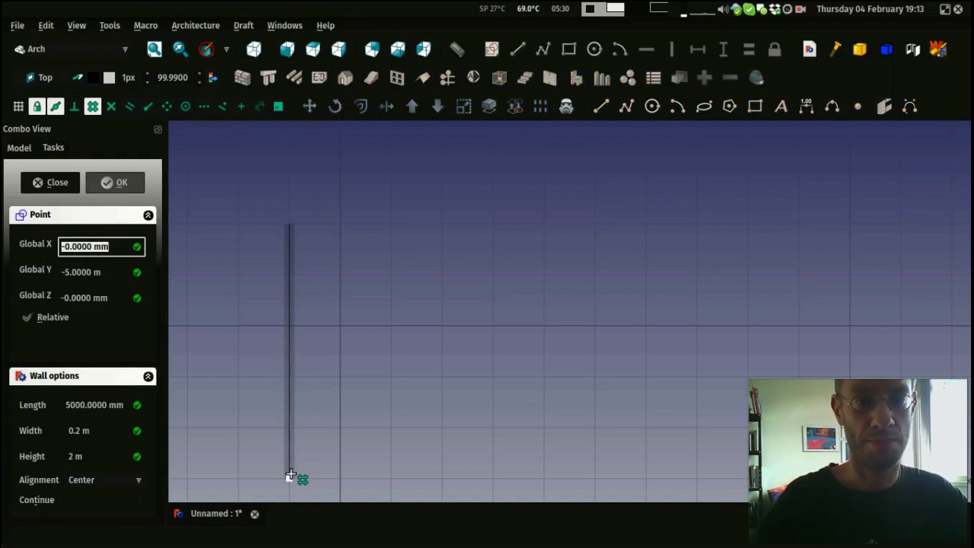
pyautogui.click(290, 476)
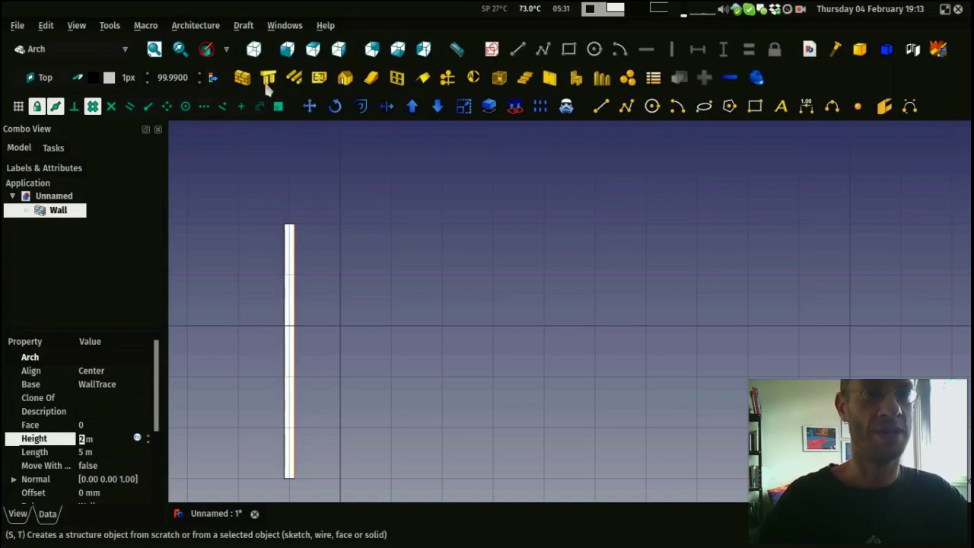
pyautogui.click(309, 180)
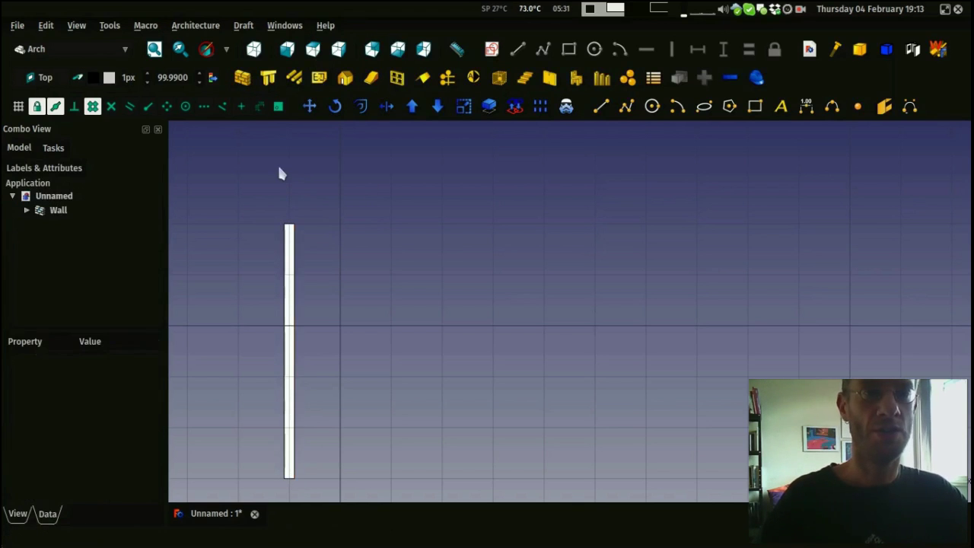
# Step: Switch to the Part workbench and create a solid cube at the origin
pyautogui.click(61, 50)
pyautogui.click(67, 59)
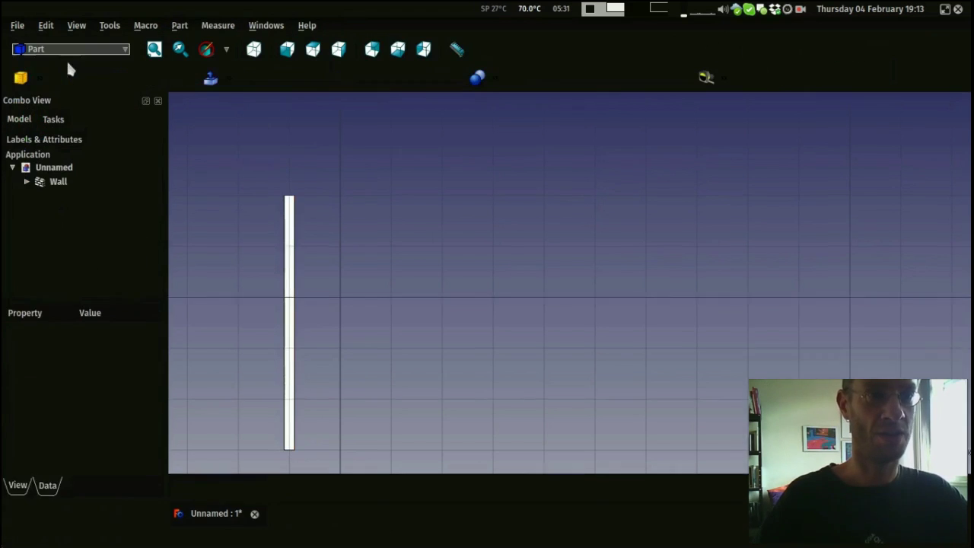
pyautogui.click(21, 77)
pyautogui.scroll(5, 545, 250)
pyautogui.scroll(6, 614, 274)
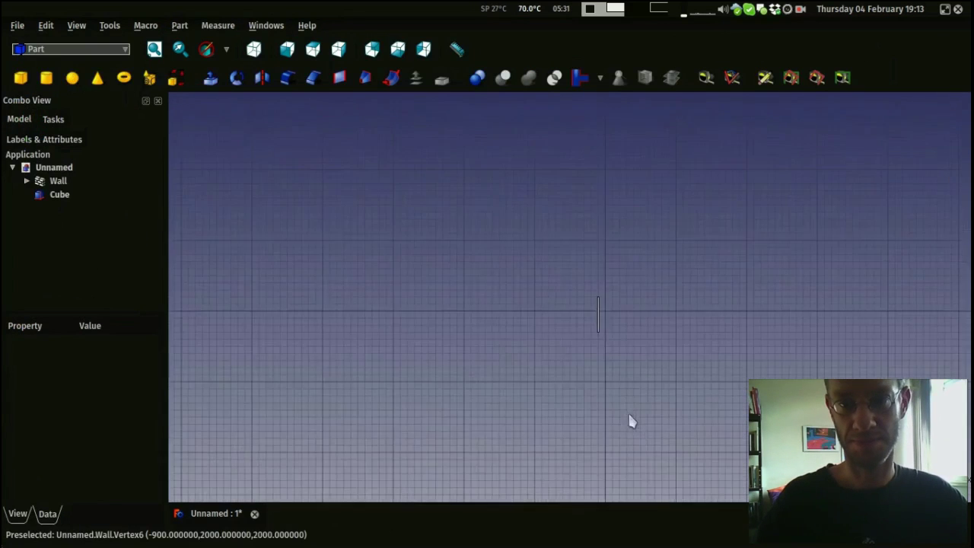
# Step: Set the cube's length and width to 2 m and its height to 10 m
pyautogui.click(59, 194)
pyautogui.click(105, 395)
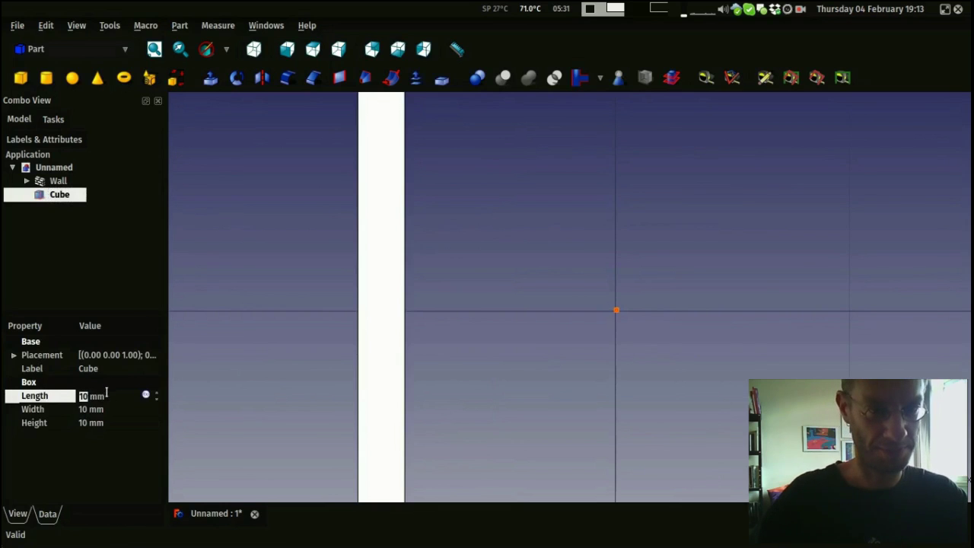
pyautogui.write('2')
pyautogui.press('BackSpace')
pyautogui.press('Tab')
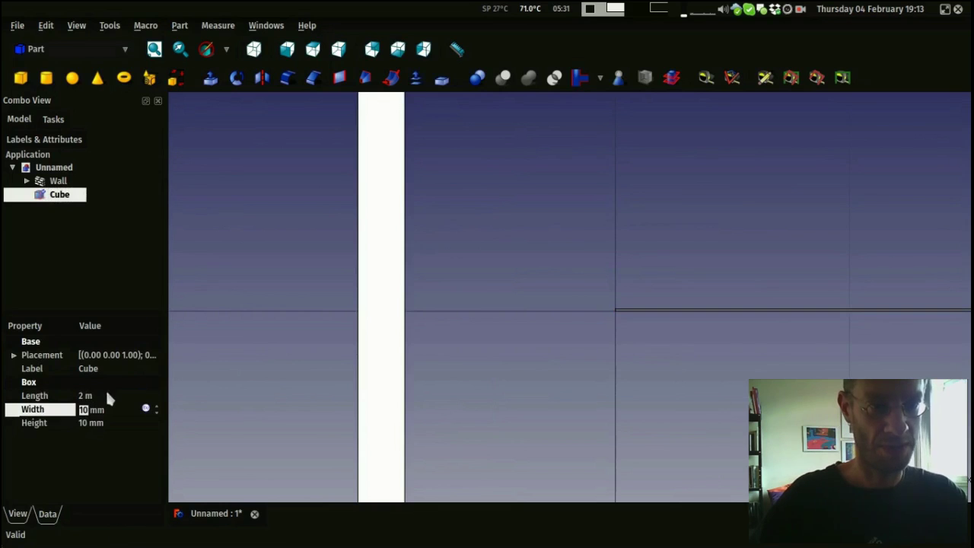
pyautogui.write('2')
pyautogui.press('BackSpace')
pyautogui.press('Tab')
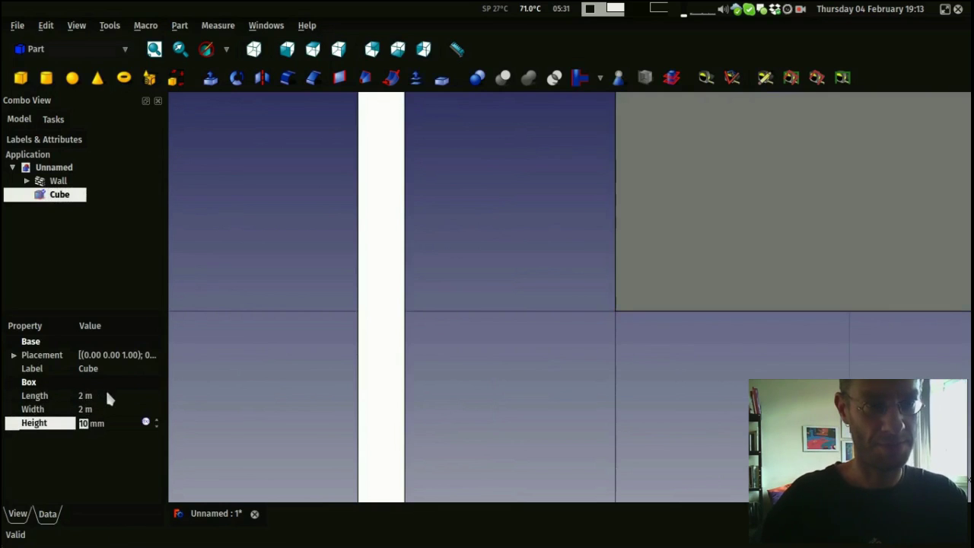
pyautogui.press('BackSpace')
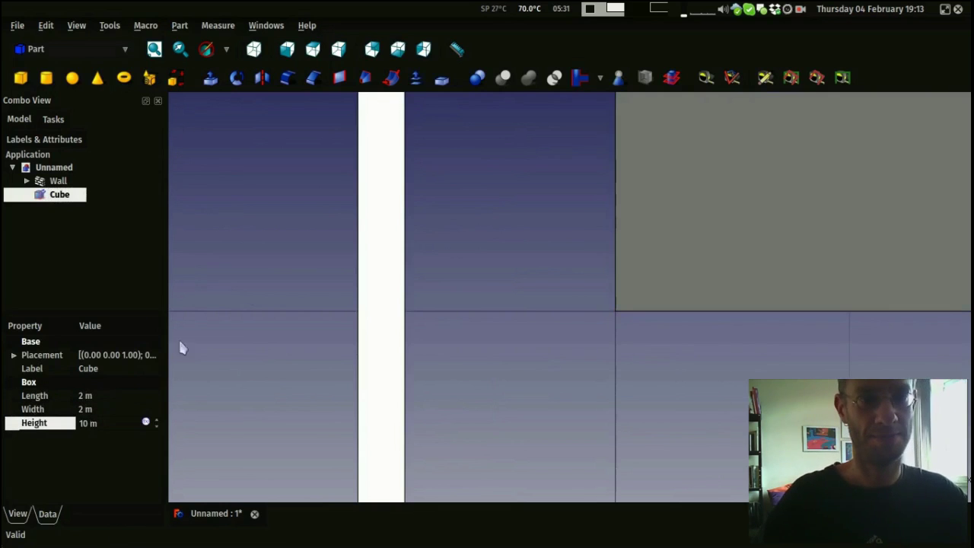
# Step: Return to the Arch workbench and convert the tall box into a wall object
pyautogui.scroll(-3, 277, 274)
pyautogui.moveTo(277, 274); pyautogui.dragTo(422, 495, button='middle')
pyautogui.click(73, 49)
pyautogui.click(43, 33)
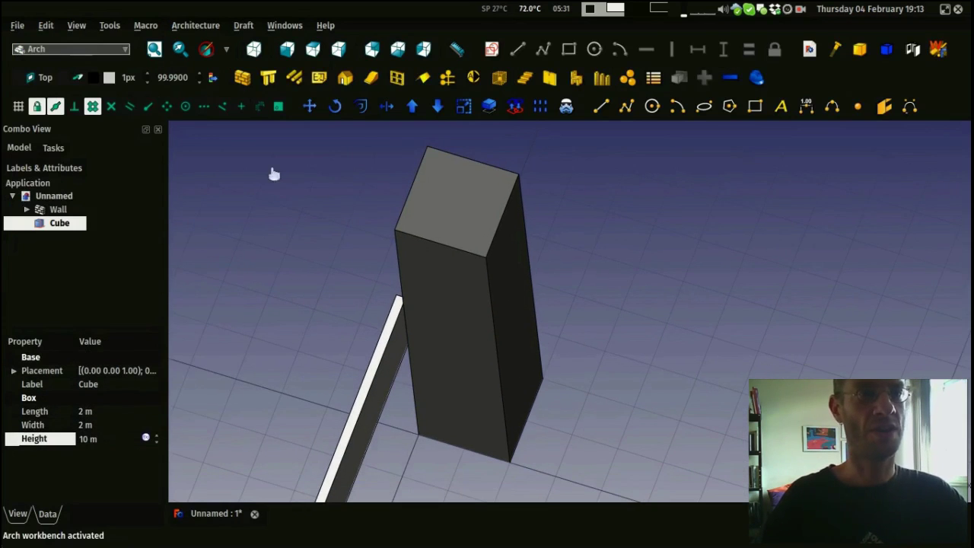
pyautogui.moveTo(322, 205); pyautogui.dragTo(374, 266, button='middle')
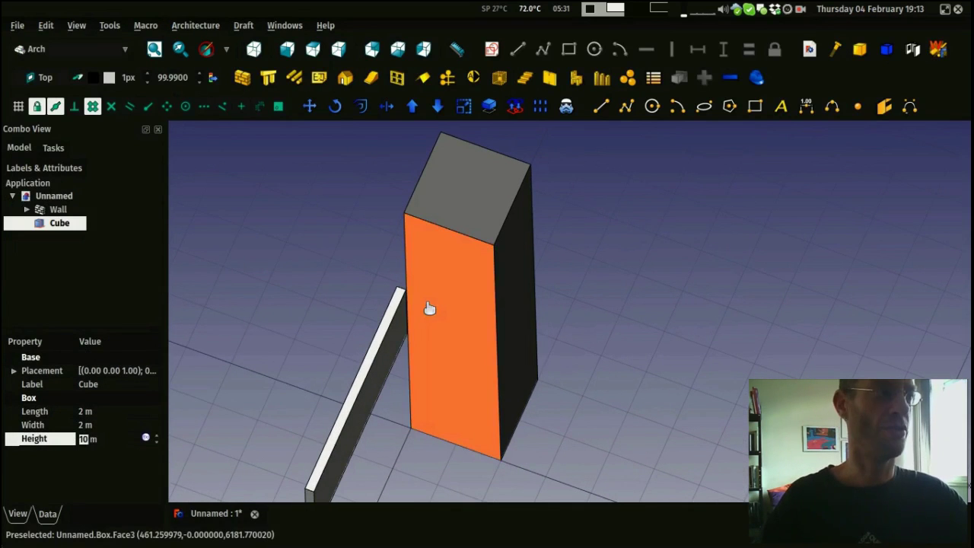
pyautogui.click(242, 78)
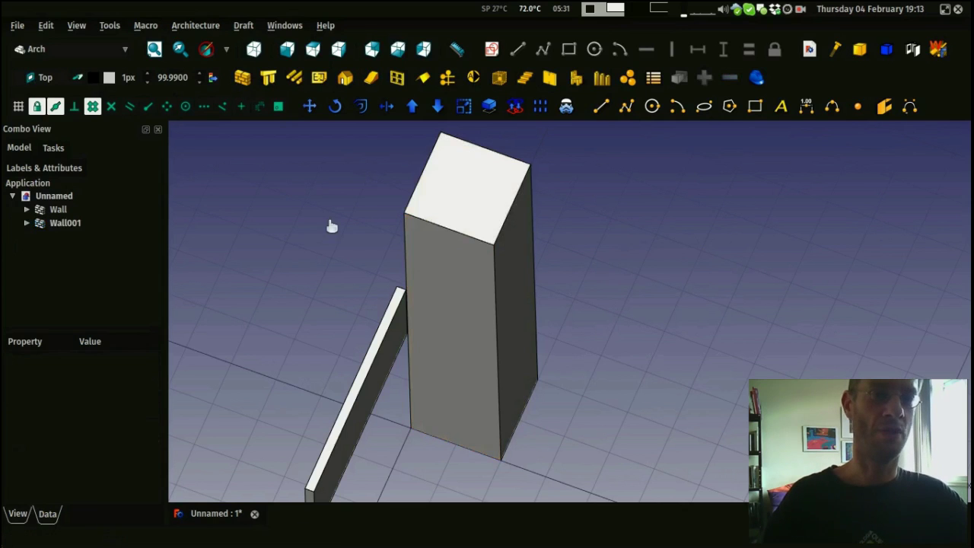
# Step: Delete the box-shaped wall and the straight wall beside it
pyautogui.moveTo(342, 239); pyautogui.dragTo(419, 256, button='middle')
pyautogui.click(474, 299)
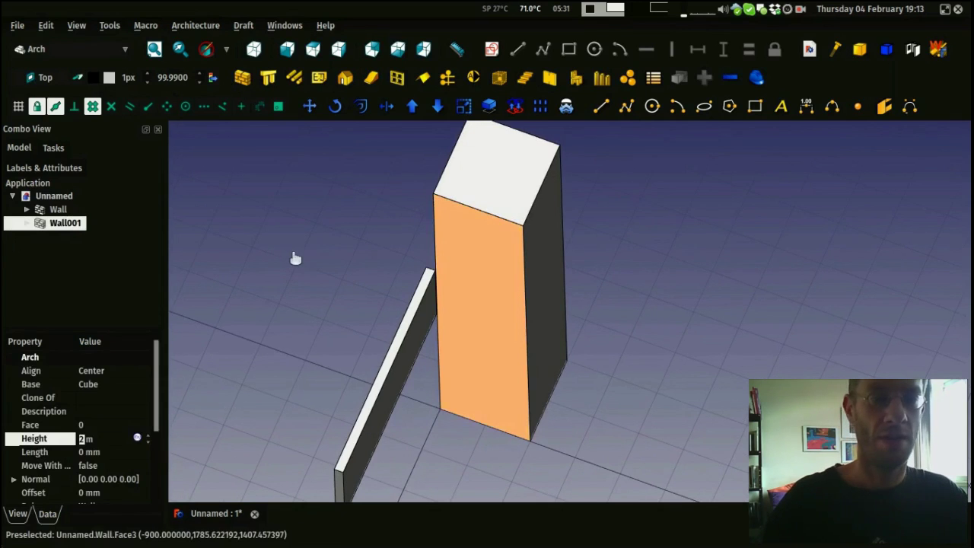
pyautogui.press('Delete')
pyautogui.click(400, 393)
pyautogui.press('Delete')
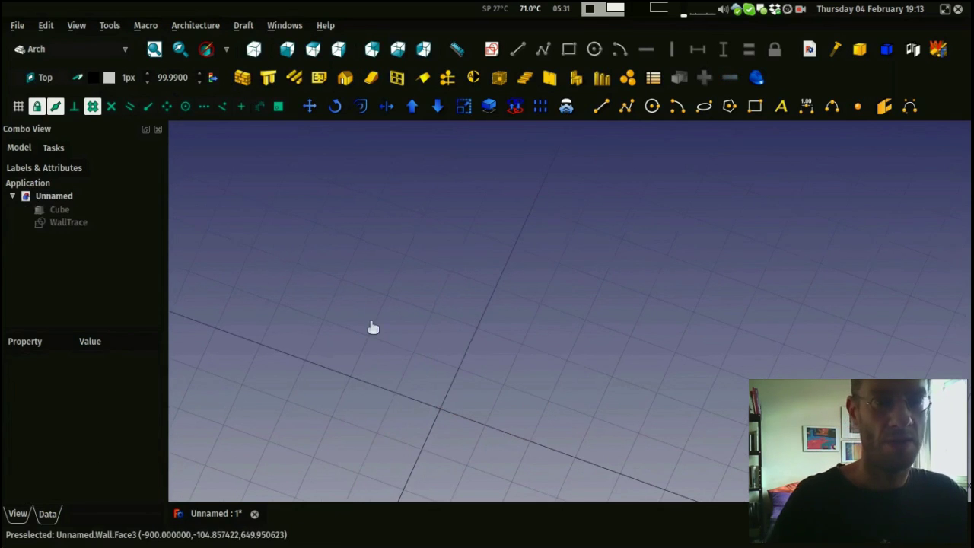
# Step: In top view, draw a 6 m by 4 m rectangle with its first corner at the origin
pyautogui.press('2')
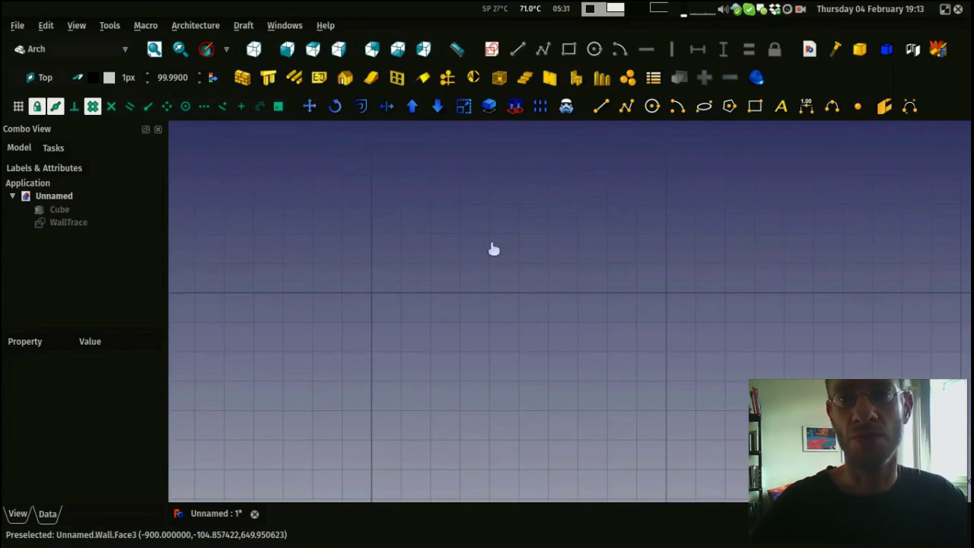
pyautogui.click(754, 106)
pyautogui.click(372, 292)
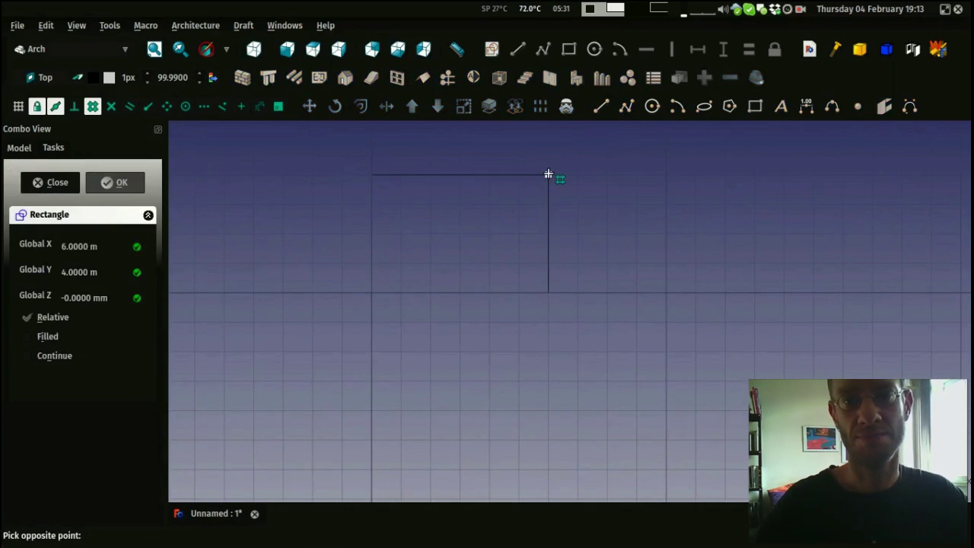
pyautogui.click(548, 174)
pyautogui.moveTo(315, 219); pyautogui.dragTo(270, 293, button='middle')
pyautogui.scroll(2, 289, 309)
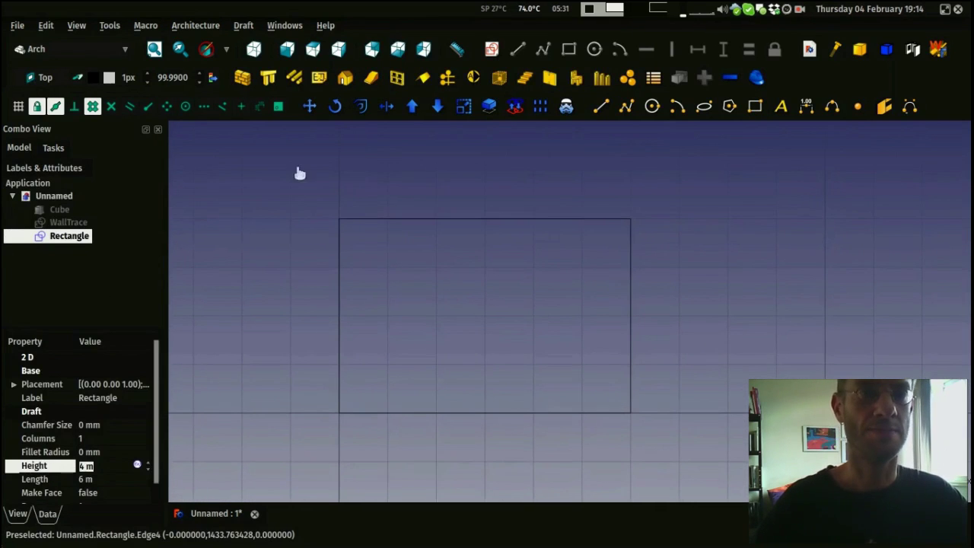
# Step: Create a wall from the selected rectangle
pyautogui.click(363, 220)
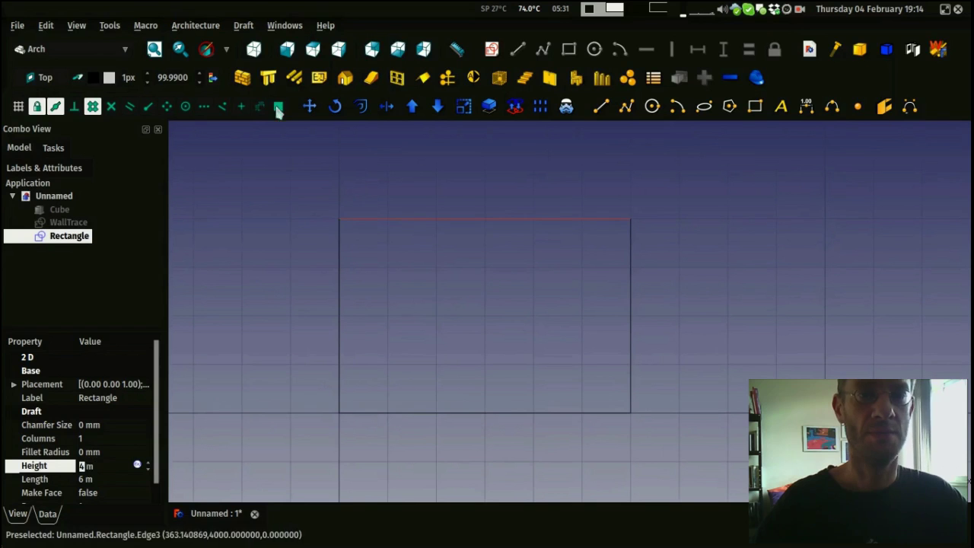
pyautogui.click(240, 79)
pyautogui.moveTo(274, 175); pyautogui.dragTo(434, 350, button='middle')
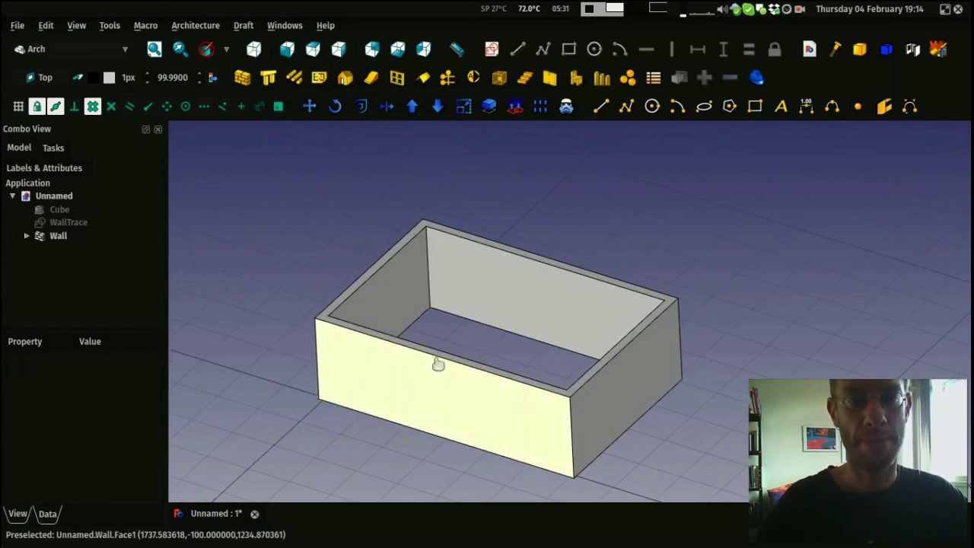
# Step: Set the length of the wall's base rectangle to 8 m
pyautogui.click(26, 235)
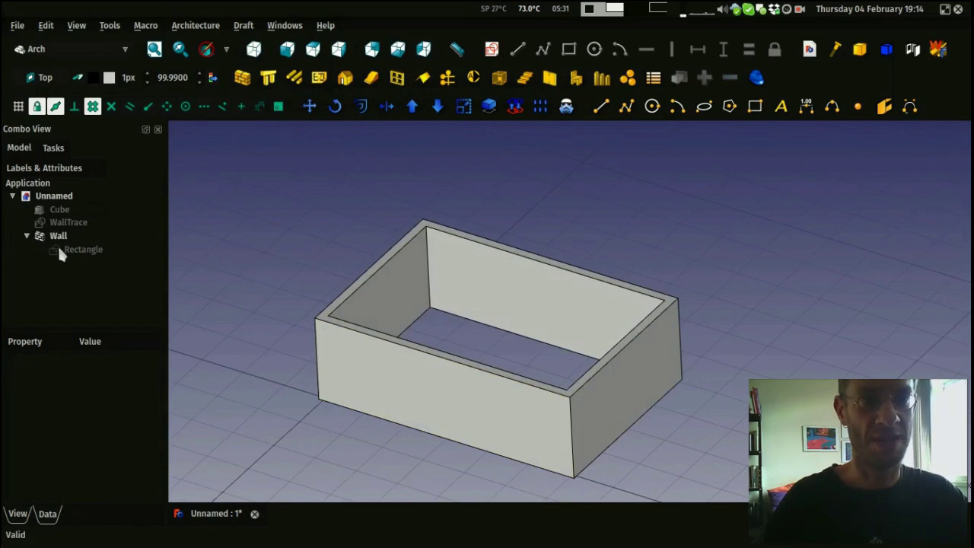
pyautogui.click(59, 249)
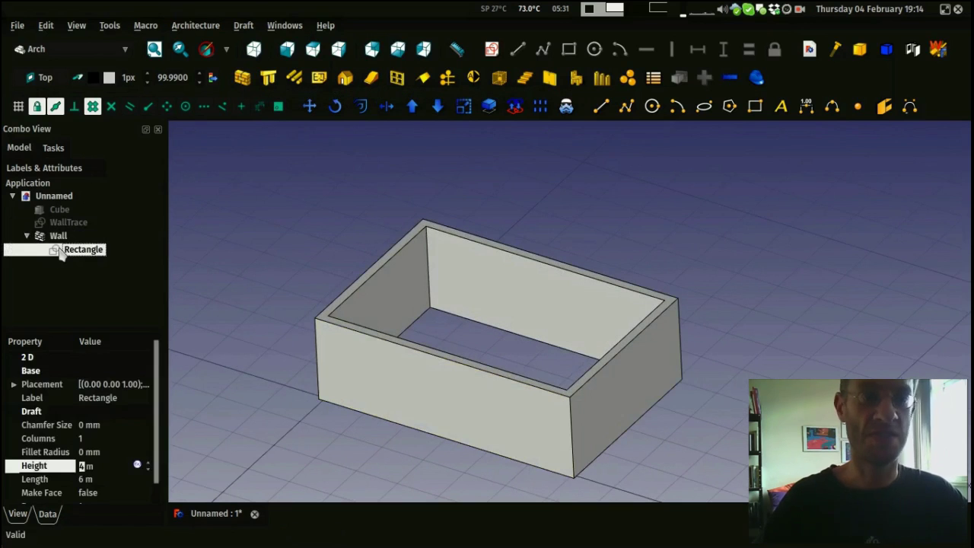
pyautogui.click(86, 480)
pyautogui.write('8')
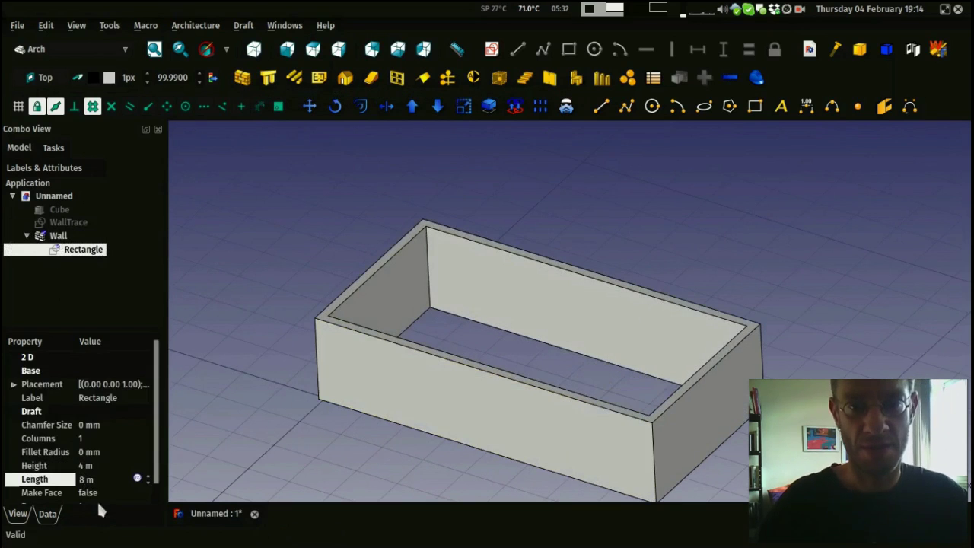
pyautogui.moveTo(456, 314); pyautogui.dragTo(355, 309, button='middle')
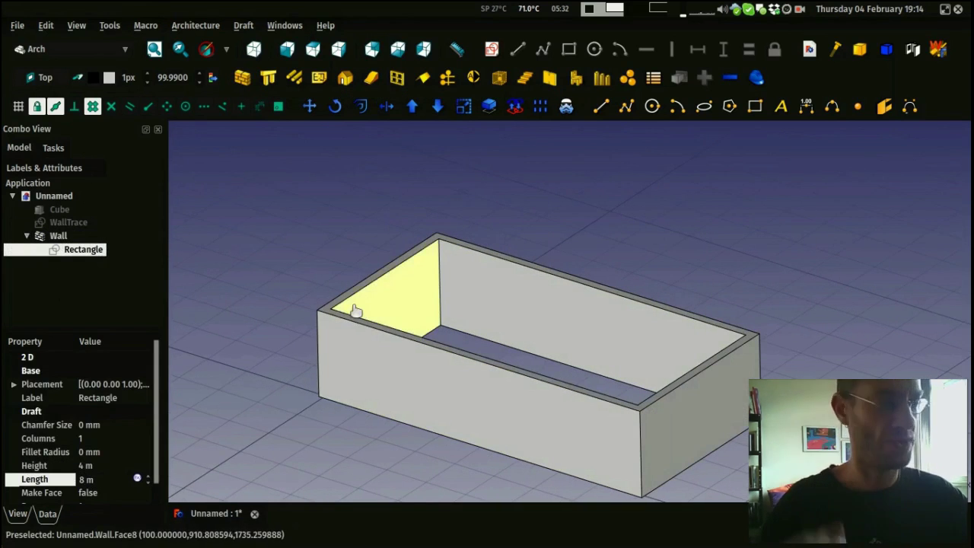
# Step: Set the height of the rectangular wall to 3 m
pyautogui.click(58, 236)
pyautogui.click(82, 439)
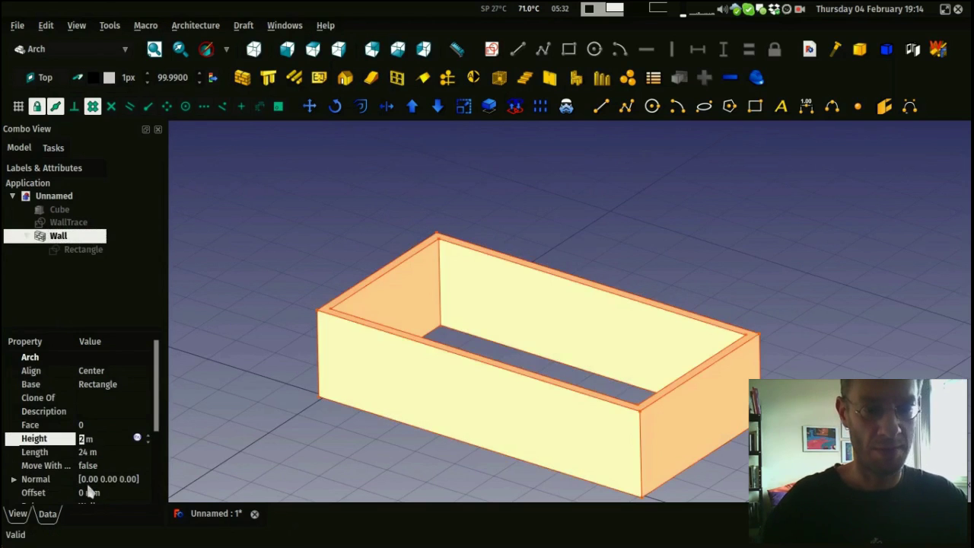
pyautogui.write('3')
pyautogui.press('Return')
pyautogui.moveTo(351, 207); pyautogui.dragTo(289, 239, button='middle')
pyautogui.moveTo(446, 435); pyautogui.dragTo(459, 395, button='middle')
pyautogui.moveTo(335, 202); pyautogui.dragTo(294, 259, button='middle')
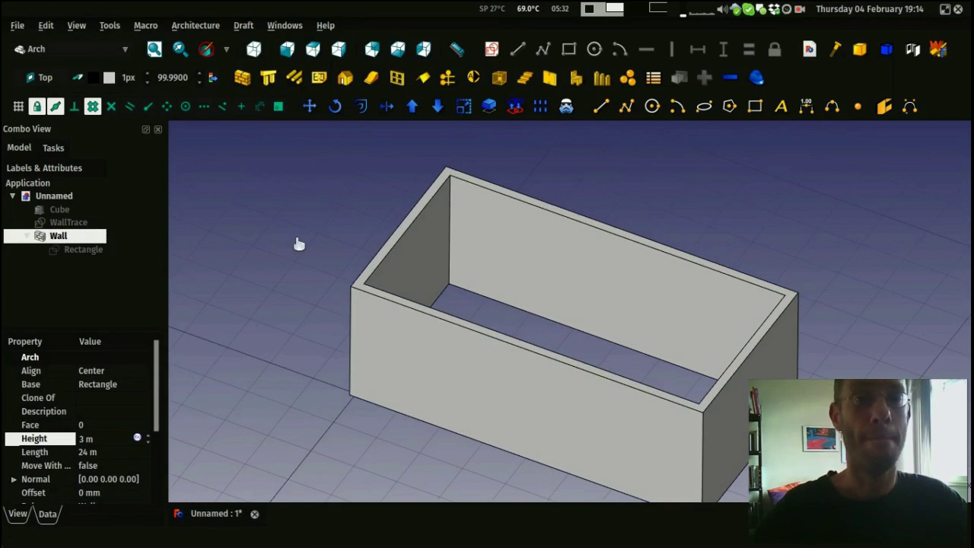
# Step: Insert a 1 m by 1 m window with the Fixed preset near the origin end of the long front wall, using Near snap
pyautogui.moveTo(298, 243); pyautogui.dragTo(315, 203, button='middle')
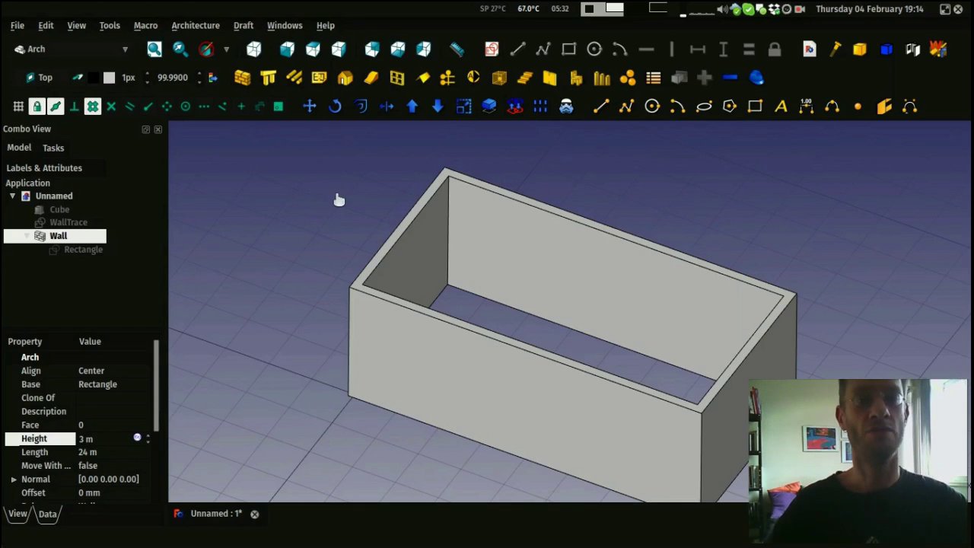
pyautogui.click(396, 79)
pyautogui.moveTo(155, 355); pyautogui.dragTo(152, 420)
pyautogui.click(110, 288)
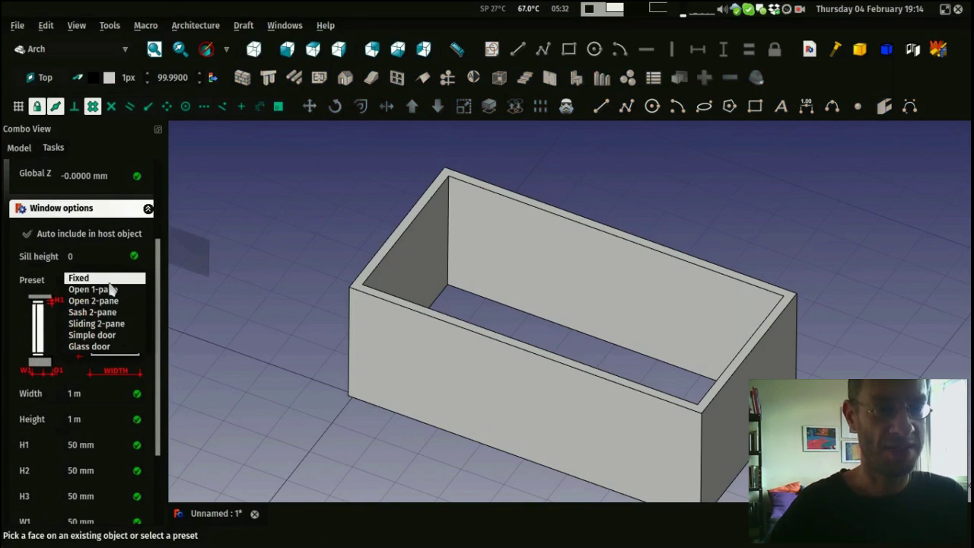
pyautogui.click(102, 280)
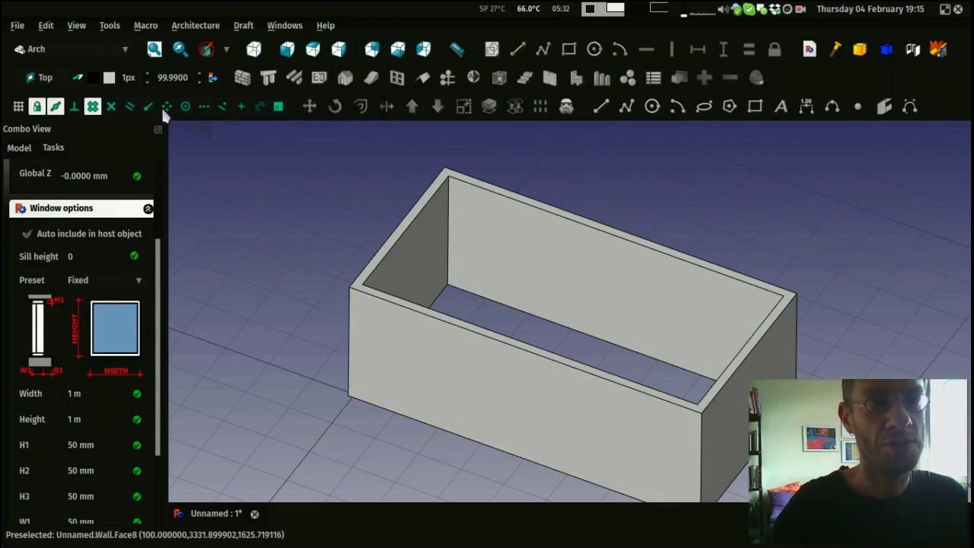
pyautogui.click(223, 107)
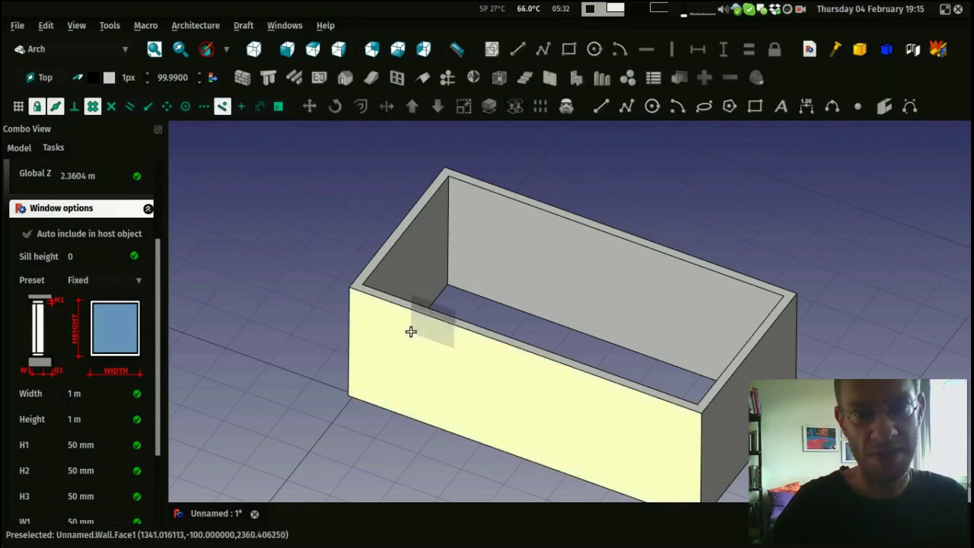
pyautogui.click(412, 396)
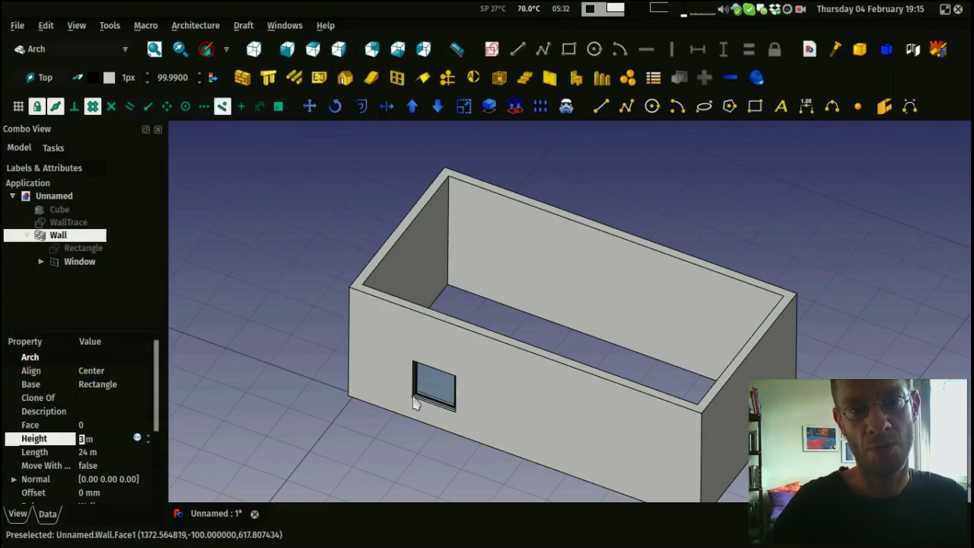
# Step: Insert a Simple door 1 m wide and 2 m high near the middle of the long front wall's base edge
pyautogui.moveTo(324, 220); pyautogui.dragTo(282, 165, button='middle')
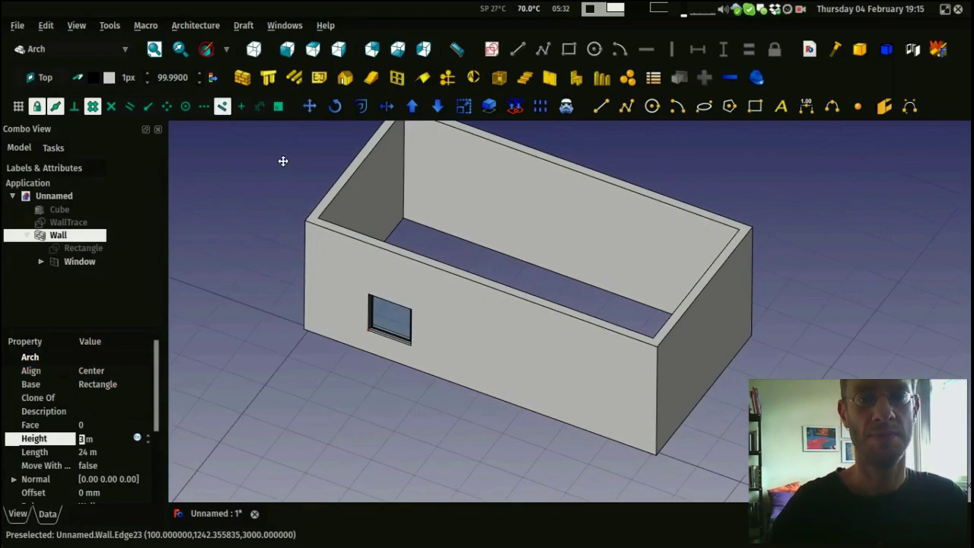
pyautogui.click(397, 77)
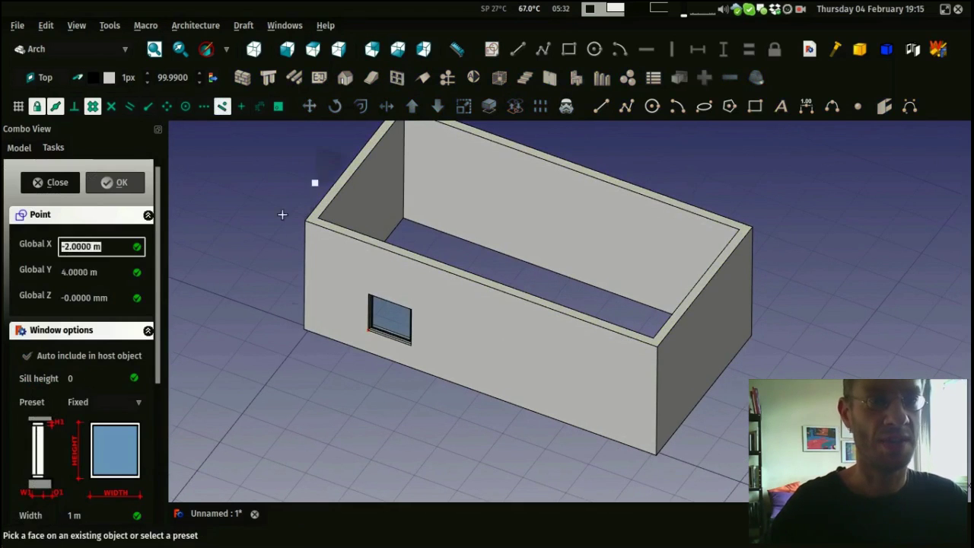
pyautogui.click(106, 405)
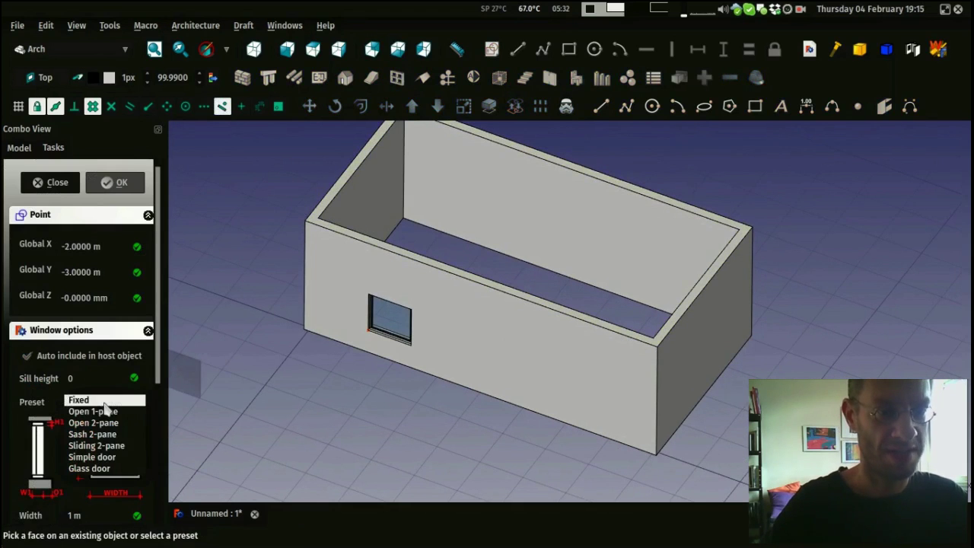
pyautogui.click(104, 457)
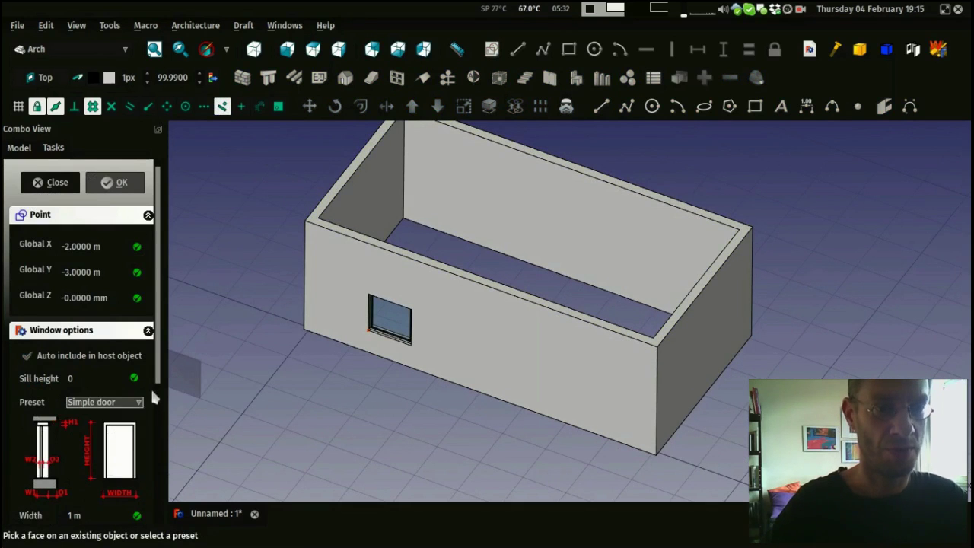
pyautogui.scroll(-5, 160, 374)
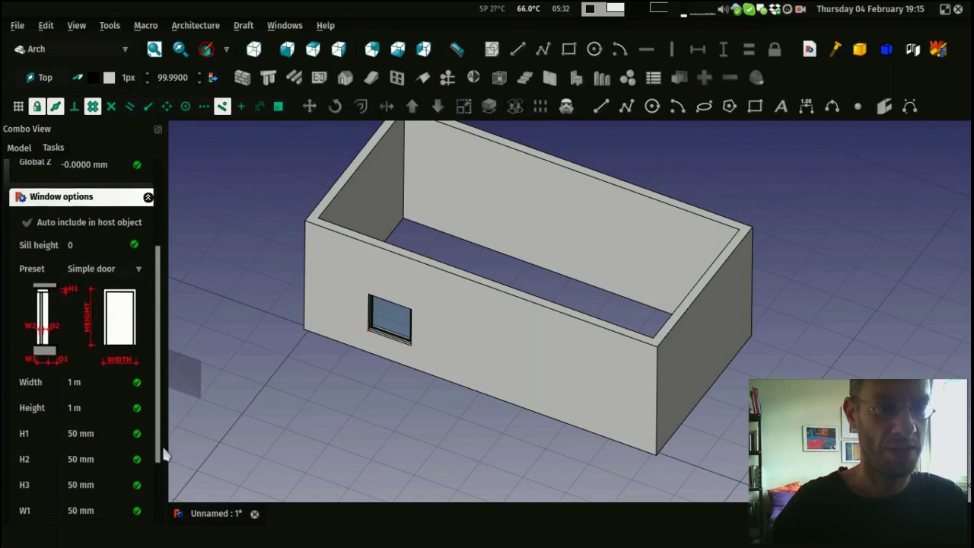
pyautogui.doubleClick(74, 407)
pyautogui.write('2m')
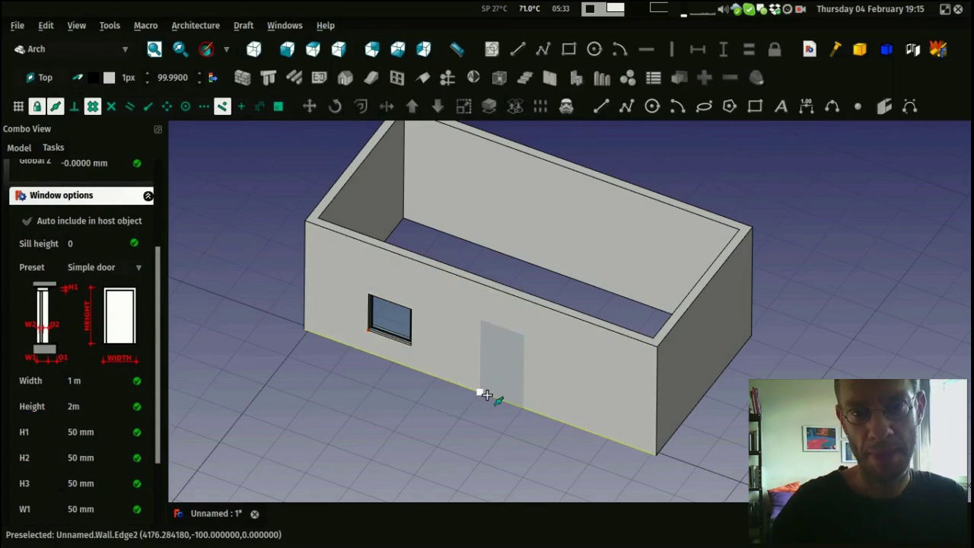
pyautogui.click(487, 395)
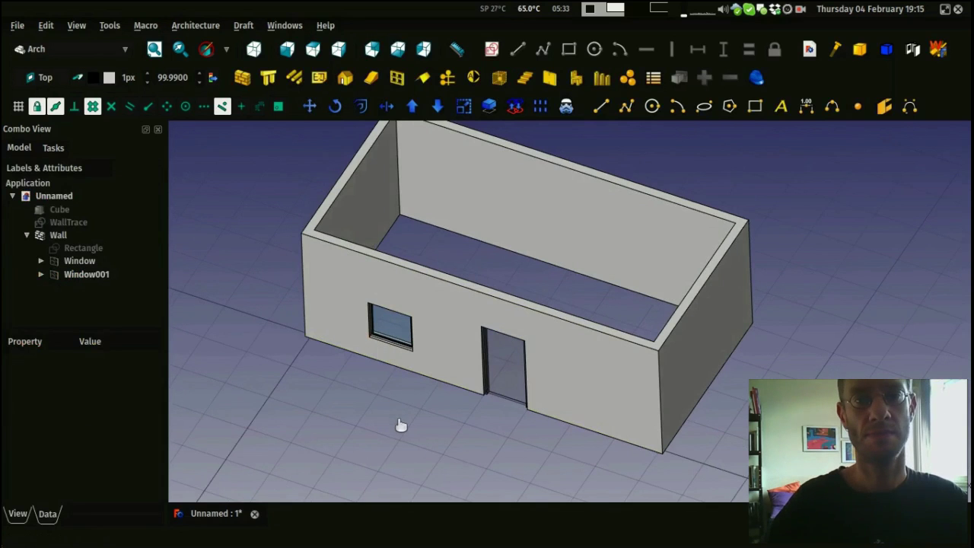
# Step: Show the door's base sketch to examine its outline, and hide it again
pyautogui.moveTo(398, 424); pyautogui.dragTo(321, 416, button='middle')
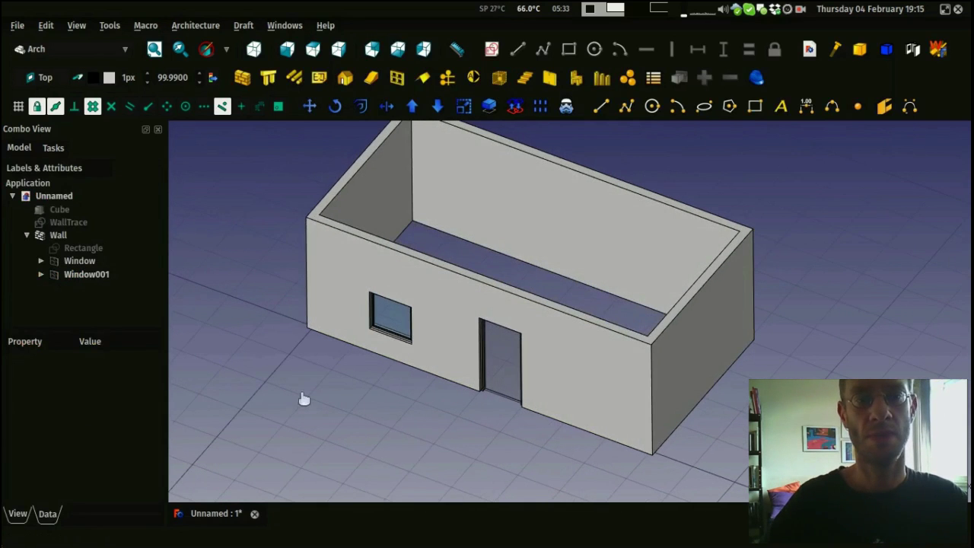
pyautogui.click(41, 261)
pyautogui.click(42, 287)
pyautogui.click(88, 300)
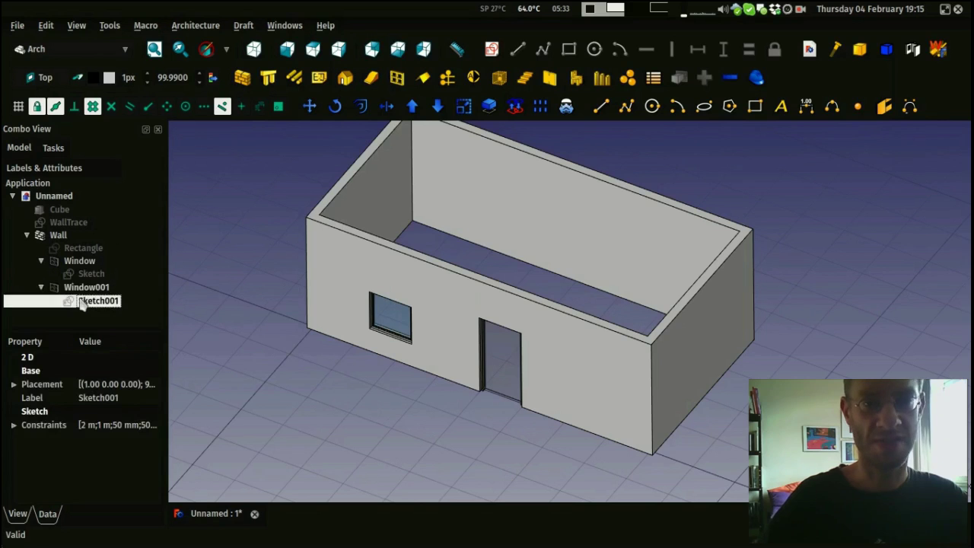
pyautogui.scroll(5, 511, 338)
pyautogui.scroll(-5, 381, 245)
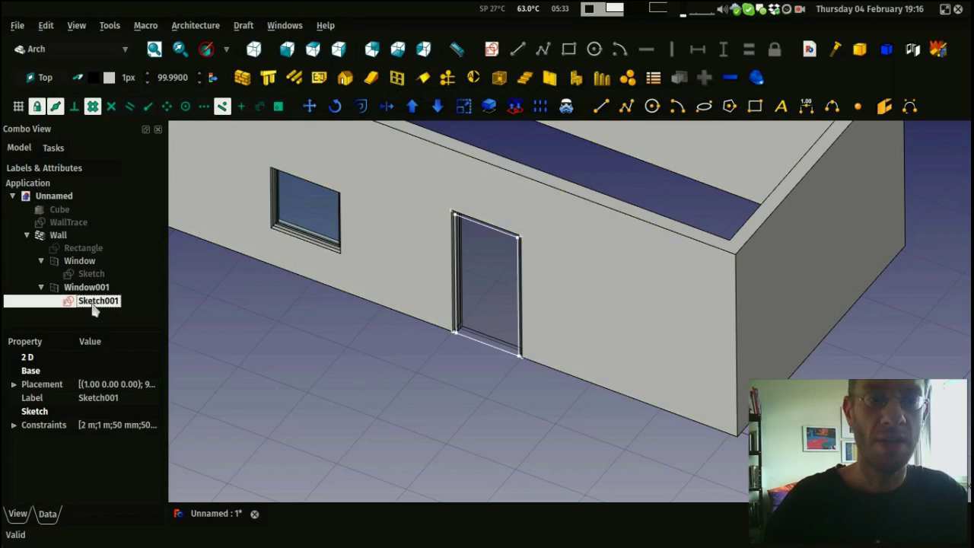
pyautogui.press('space')
pyautogui.scroll(-6, 374, 386)
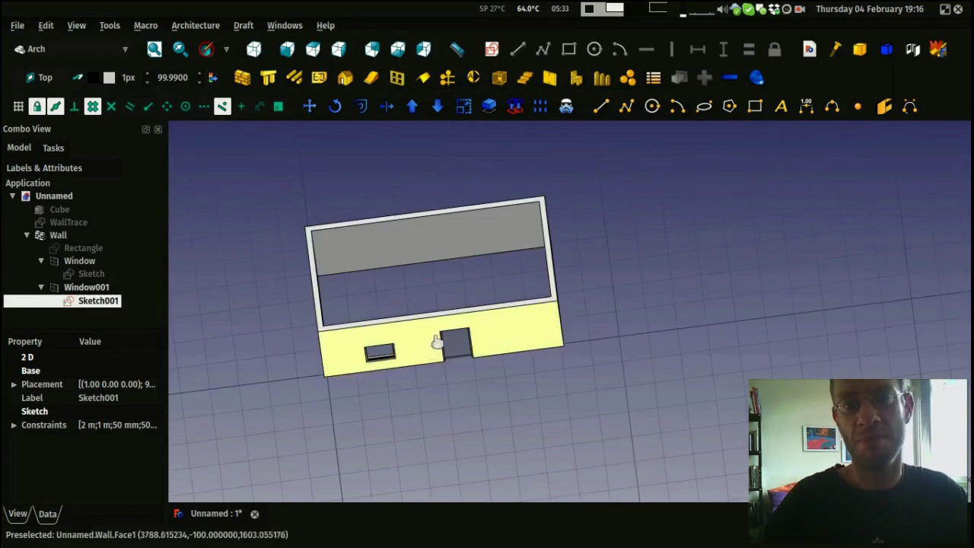
# Step: Place a 0.2 m by 0.2 m structural column, 2 m high, on the ground outside the short wall
pyautogui.moveTo(448, 387); pyautogui.dragTo(489, 225, button='middle')
pyautogui.scroll(3, 489, 224)
pyautogui.moveTo(467, 322); pyautogui.dragTo(519, 265, button='middle')
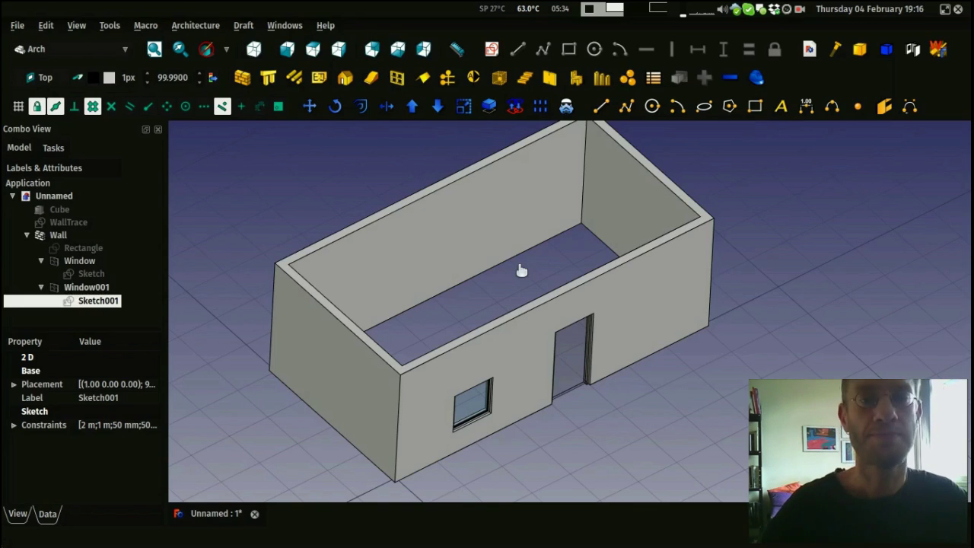
pyautogui.moveTo(533, 285); pyautogui.dragTo(426, 342, button='middle')
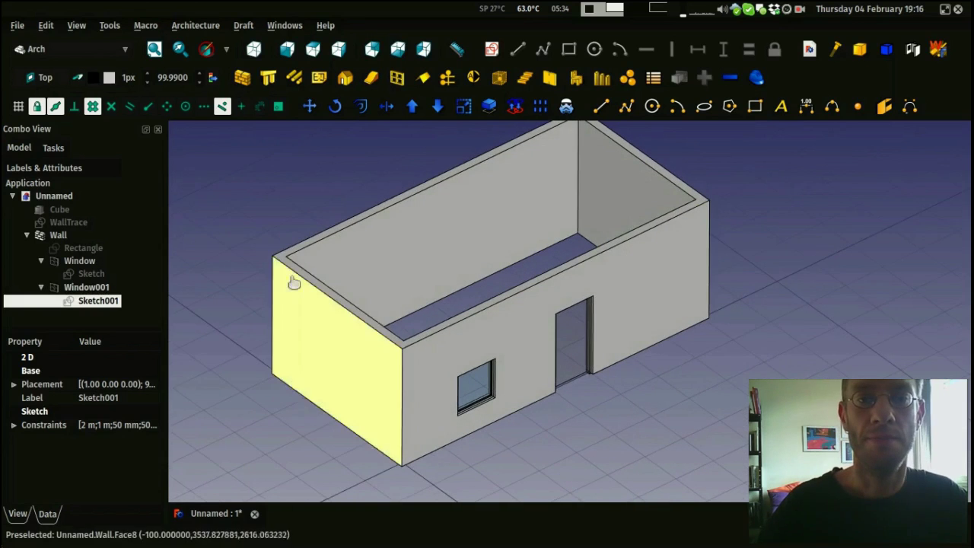
pyautogui.click(274, 170)
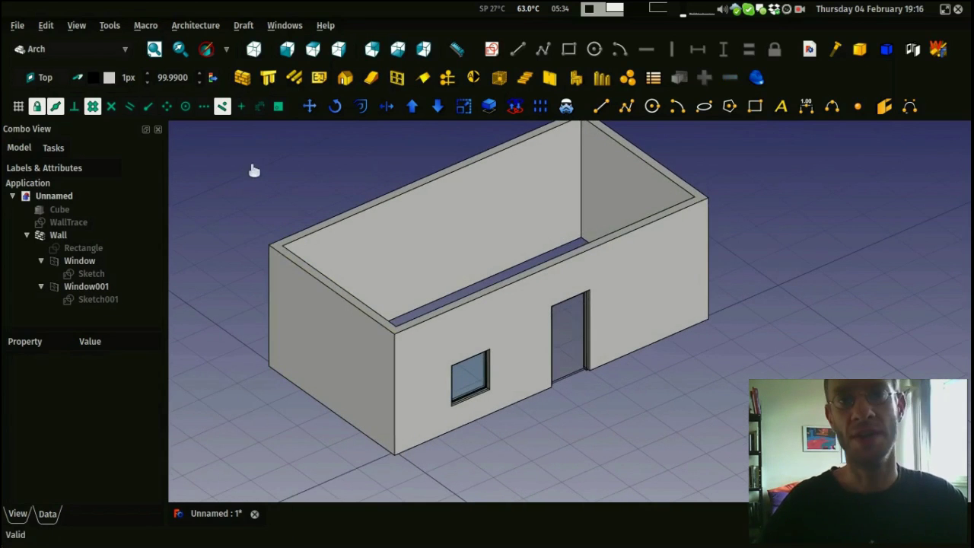
pyautogui.click(268, 78)
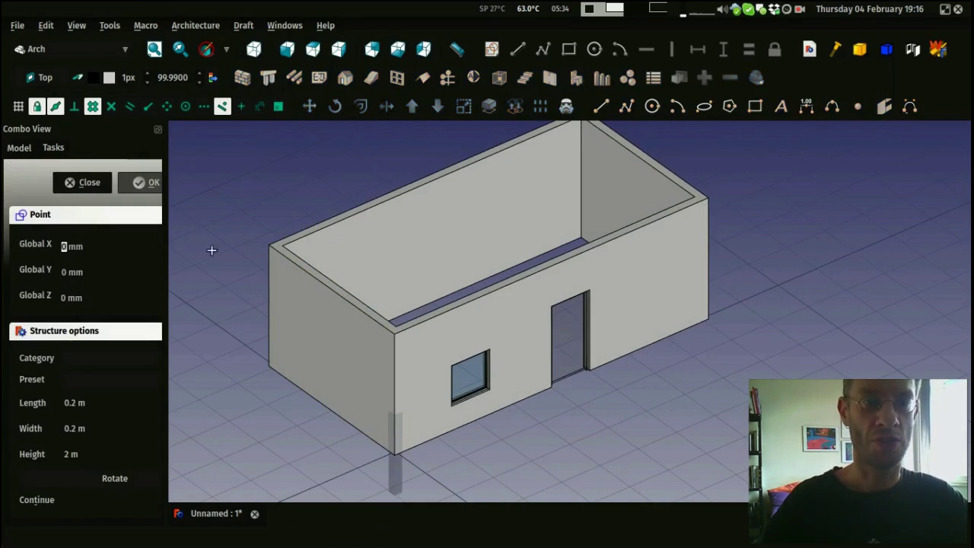
pyautogui.click(236, 382)
pyautogui.scroll(3, 224, 381)
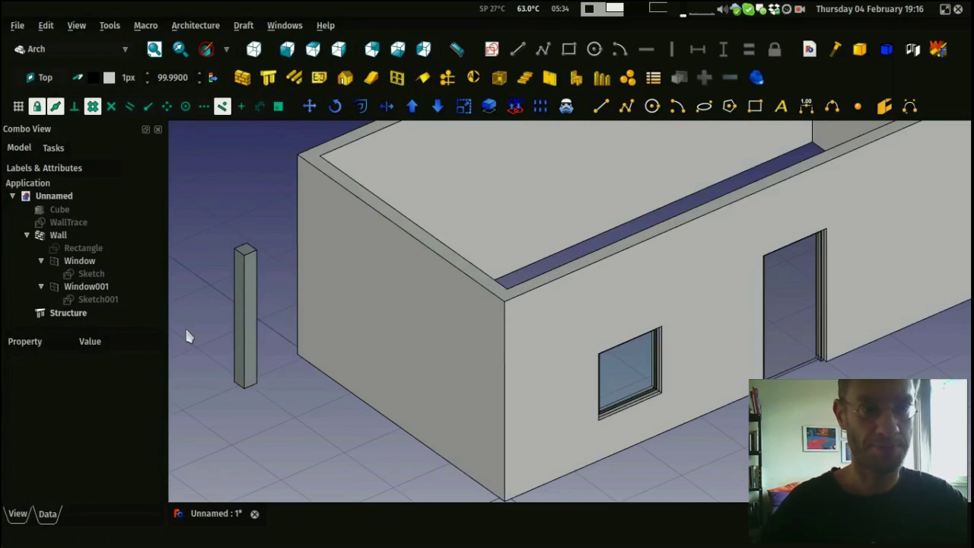
pyautogui.click(245, 324)
pyautogui.click(264, 202)
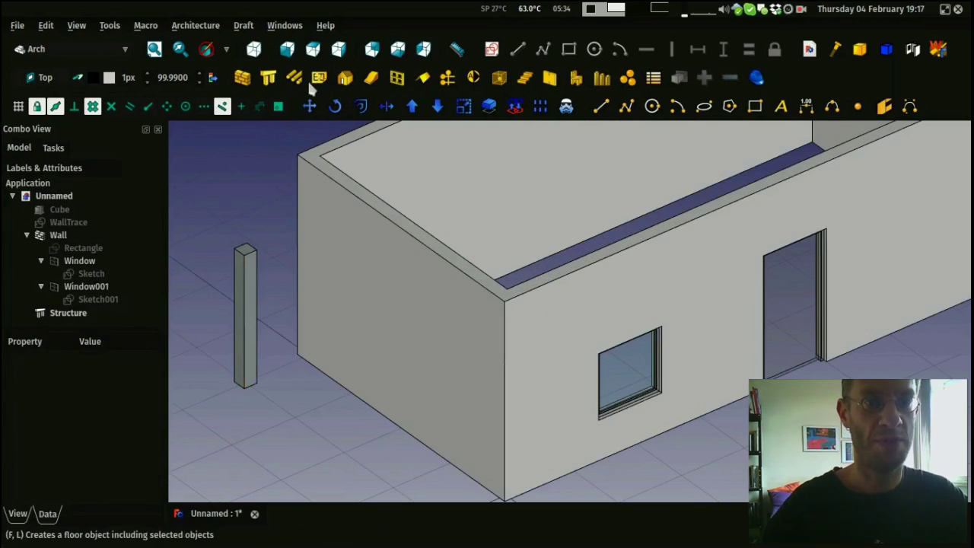
# Step: Place a second, 2 m high column with the HEA180 (180.0x171.0mm) preset between the first column and the short wall
pyautogui.click(268, 78)
pyautogui.click(106, 360)
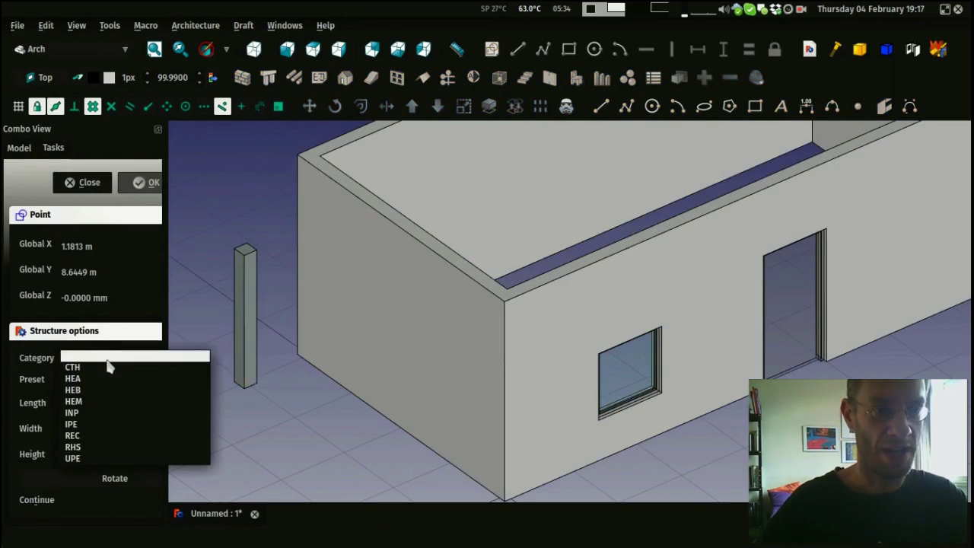
pyautogui.click(96, 380)
pyautogui.click(96, 385)
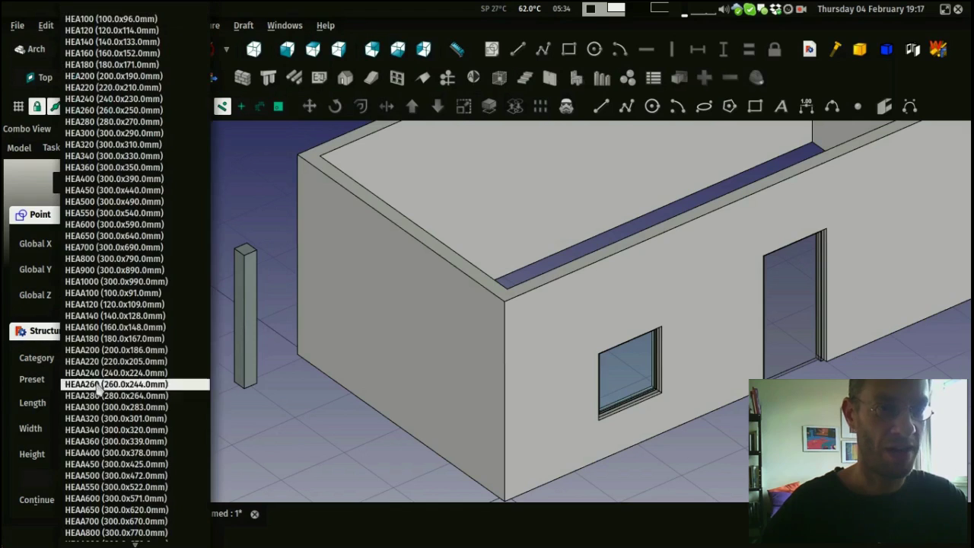
pyautogui.click(163, 65)
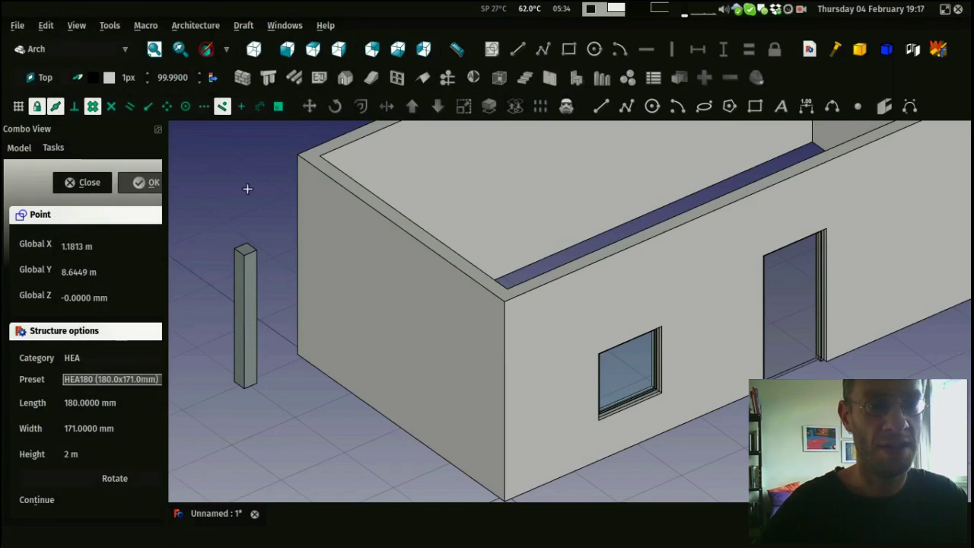
pyautogui.click(296, 419)
# Step: Set the height of the HEA180 steel column to 3 m
pyautogui.moveTo(270, 206); pyautogui.dragTo(301, 231, button='middle')
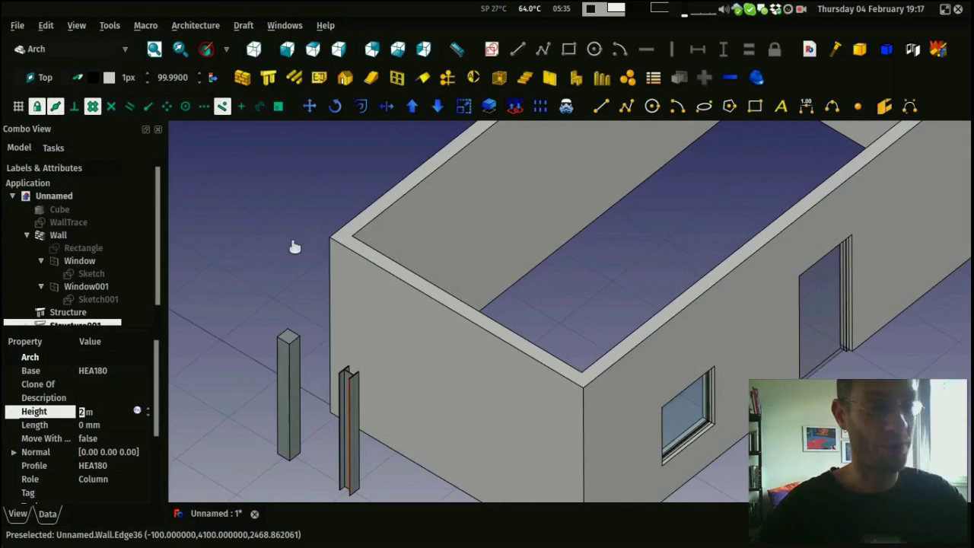
pyautogui.scroll(8, 277, 292)
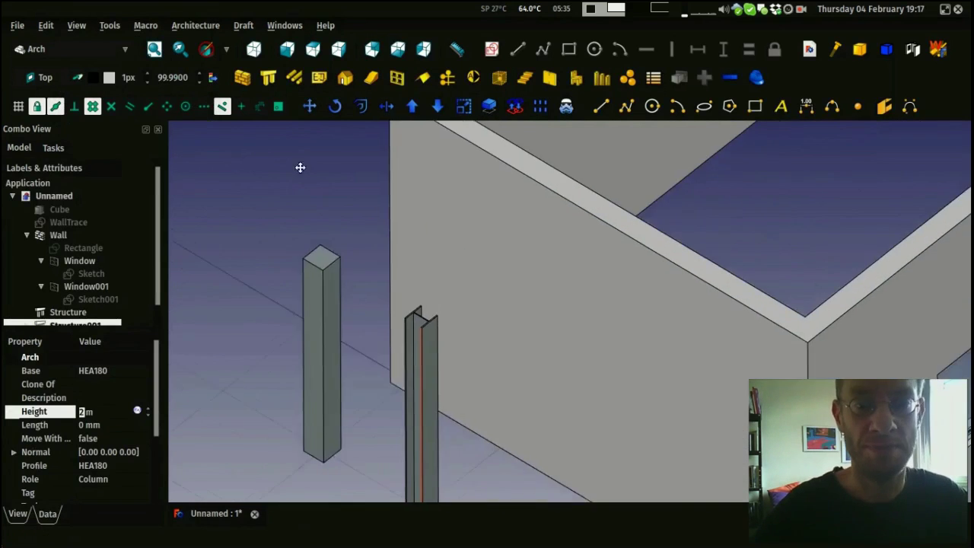
pyautogui.scroll(-3, 378, 382)
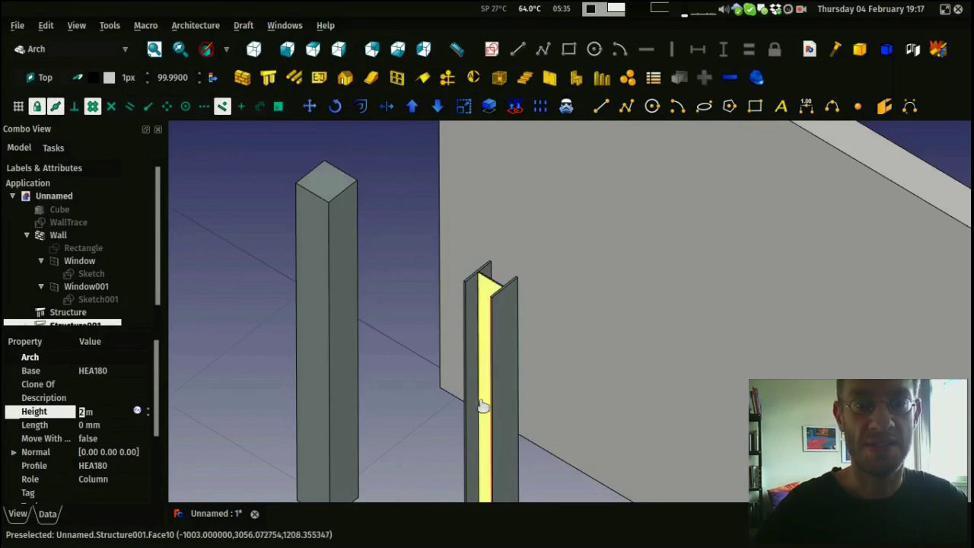
pyautogui.click(481, 419)
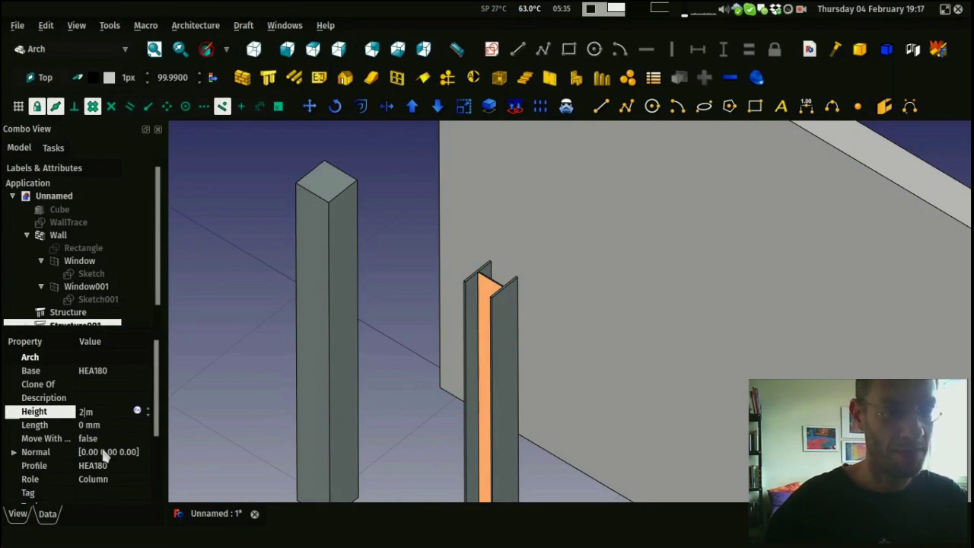
pyautogui.press('BackSpace')
pyautogui.write('3')
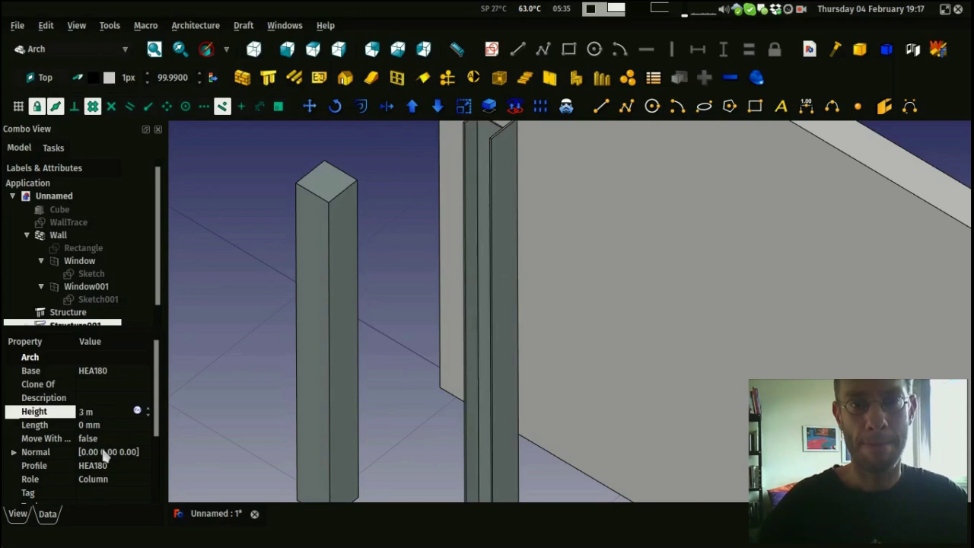
pyautogui.scroll(-5, 238, 385)
pyautogui.click(217, 250)
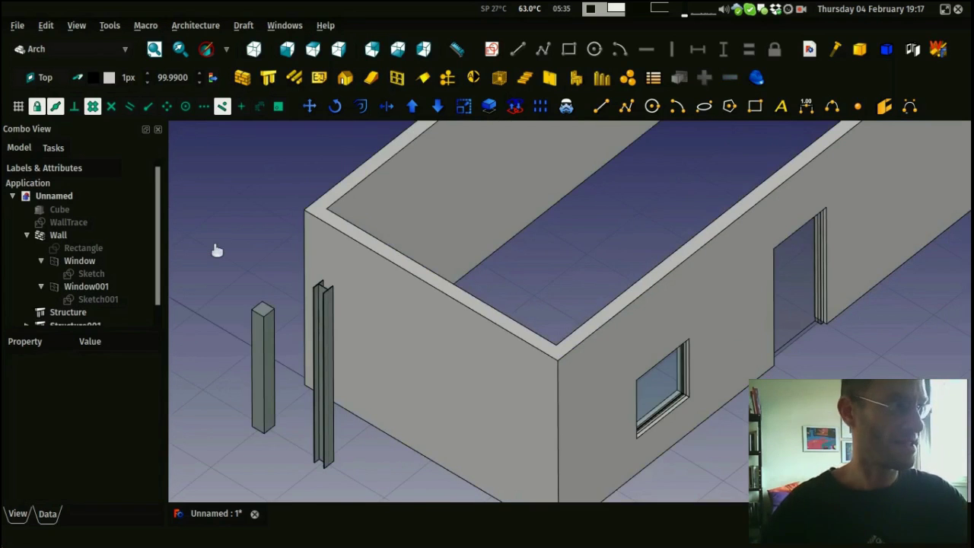
# Step: Switch the object snapping from Near to Endpoint for drawing a rectangle on the wall corners
pyautogui.scroll(-3, 217, 250)
pyautogui.moveTo(260, 218); pyautogui.dragTo(374, 204, button='middle')
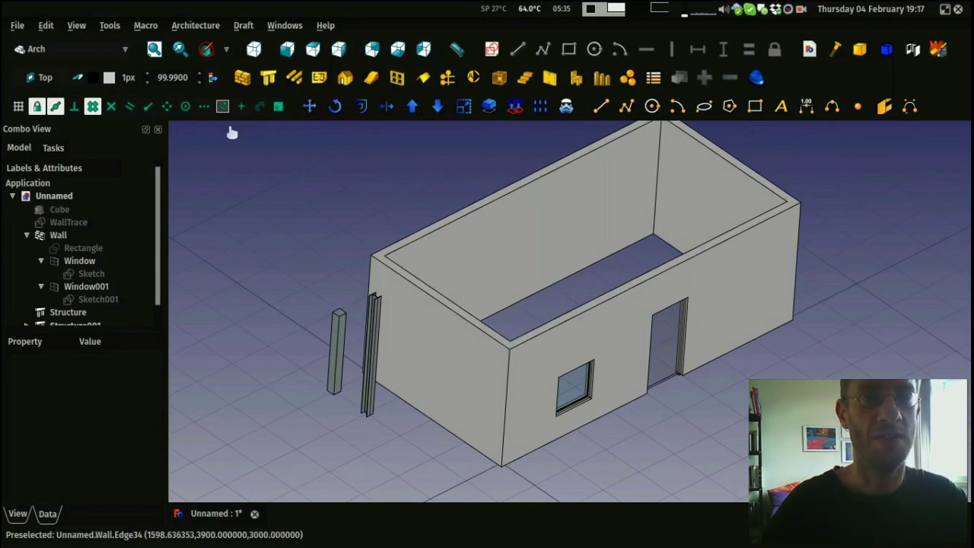
pyautogui.moveTo(806, 163); pyautogui.dragTo(778, 188, button='middle')
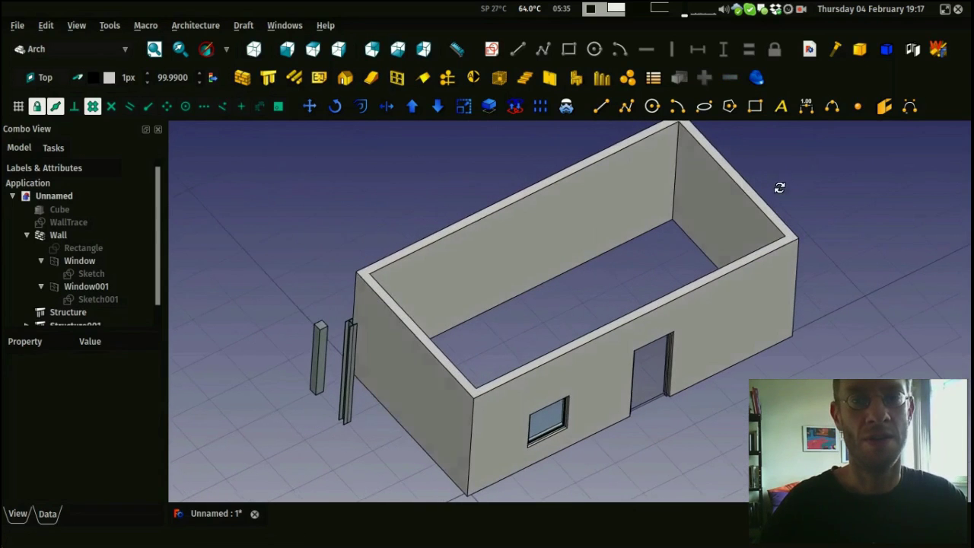
pyautogui.click(755, 107)
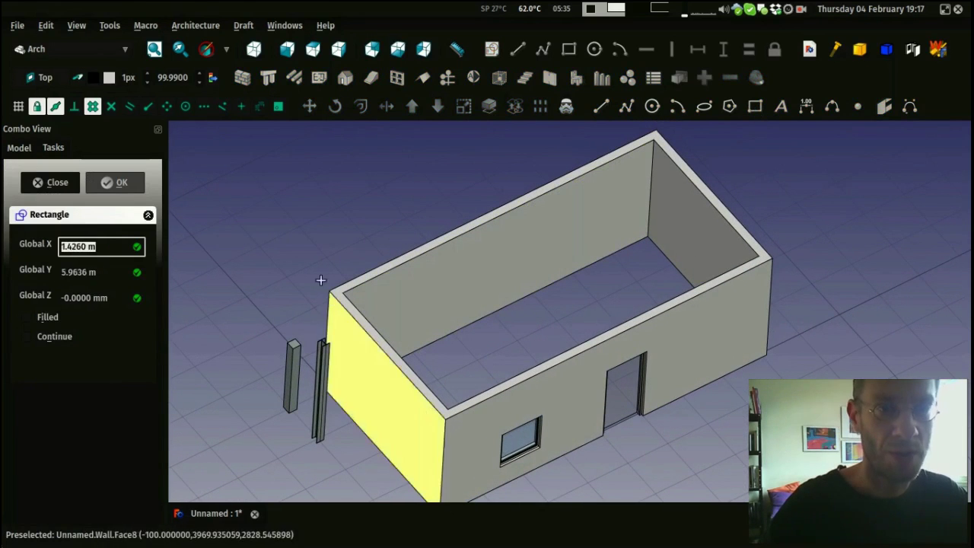
pyautogui.click(148, 107)
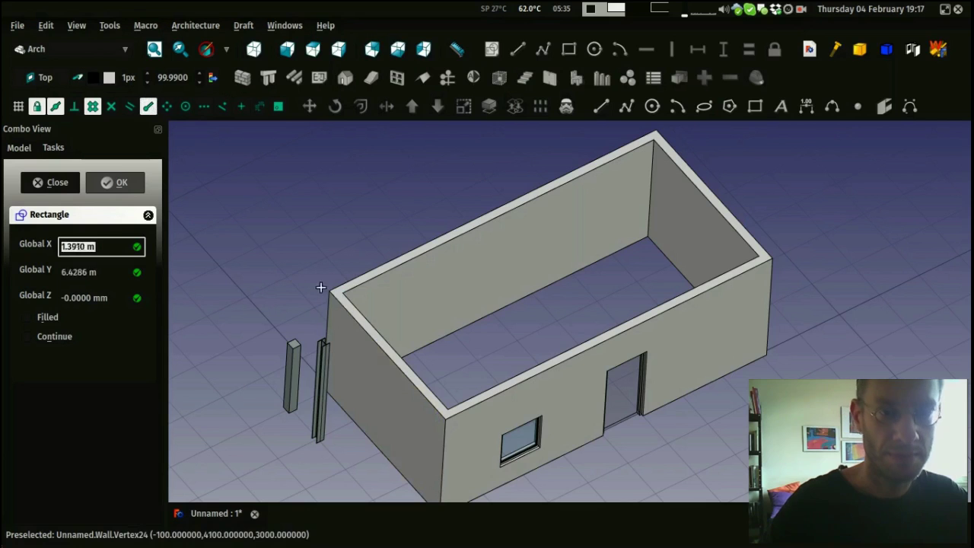
# Step: Try to draw a rectangle between opposite top corners of the wall, and delete it
pyautogui.click(344, 280)
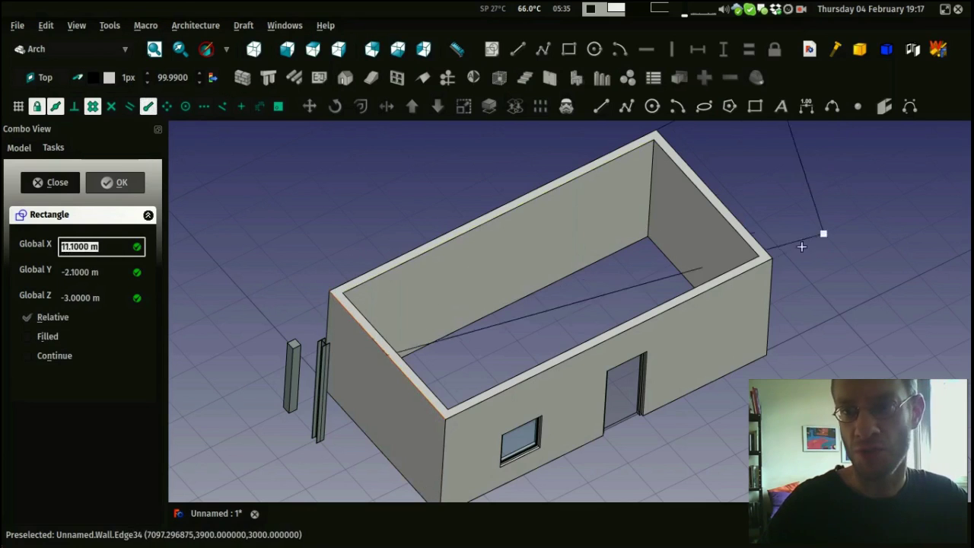
pyautogui.click(771, 262)
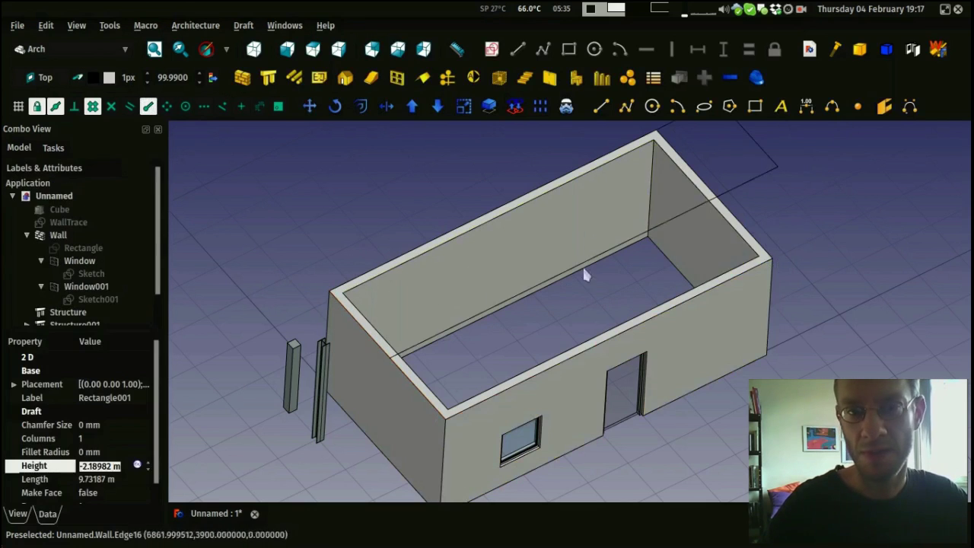
pyautogui.moveTo(495, 304); pyautogui.dragTo(480, 207, button='middle')
pyautogui.press('Delete')
pyautogui.moveTo(365, 194); pyautogui.dragTo(371, 177, button='middle')
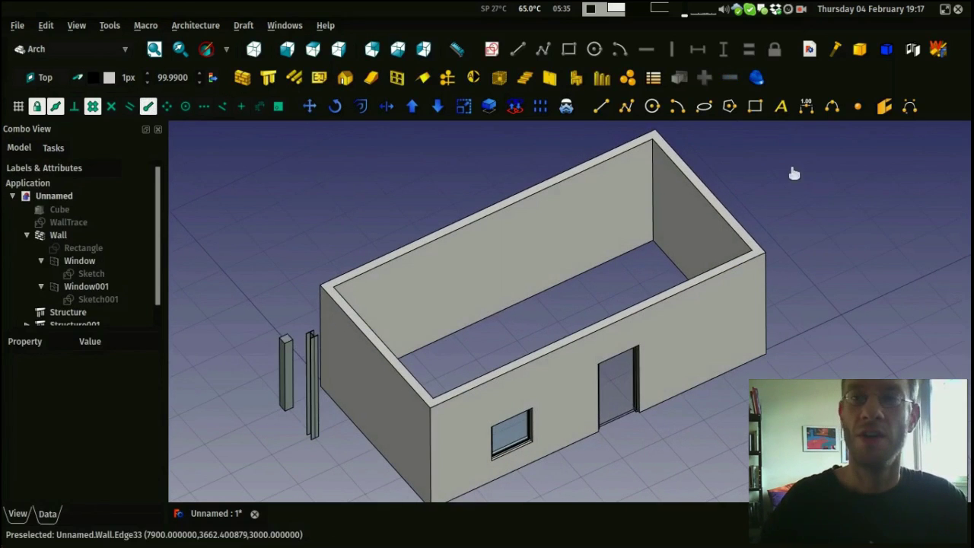
# Step: Draw a rectangle about 8.2 by 4.2 m between diagonally opposite outer top corners of the wall
pyautogui.click(756, 109)
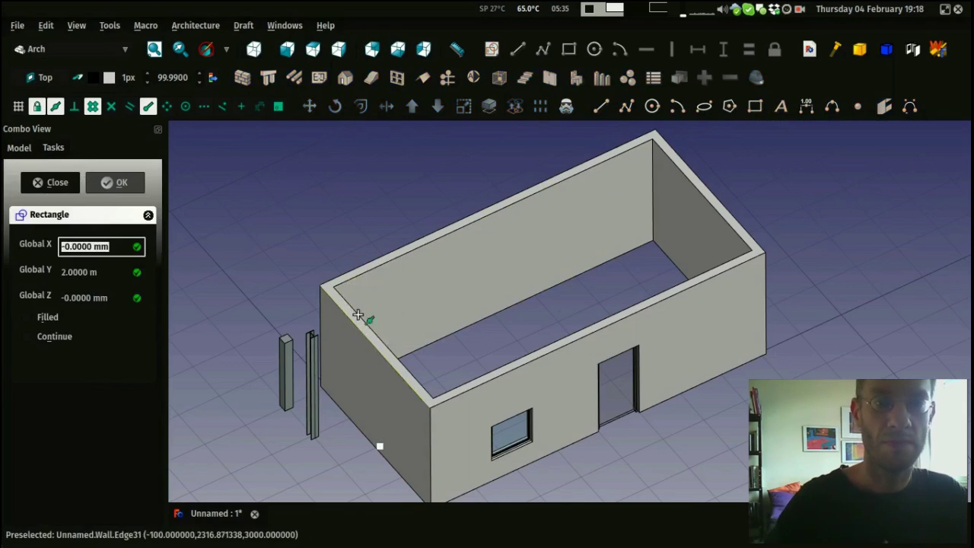
pyautogui.click(321, 288)
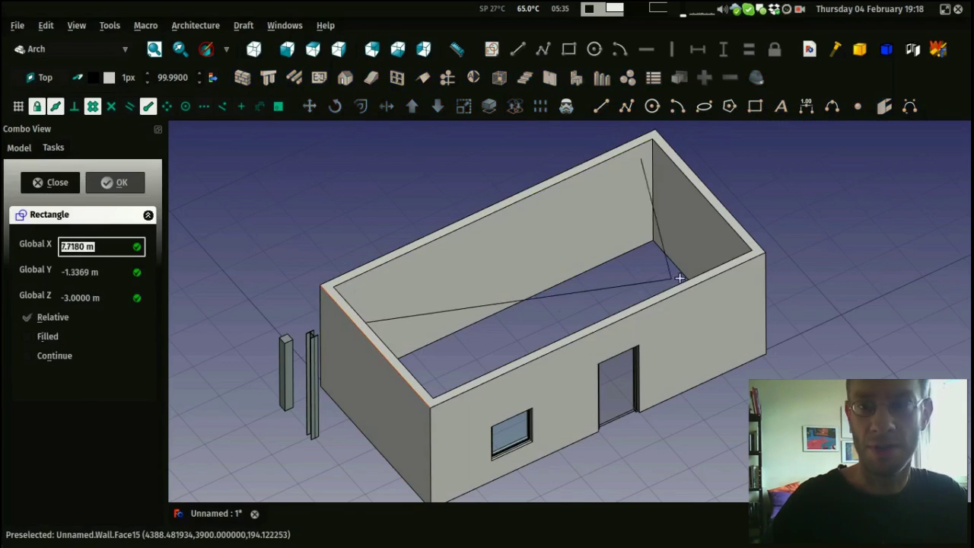
pyautogui.click(762, 252)
# Step: Turn the wall-top rectangle into a filled face by setting Make Face to true
pyautogui.scroll(-1, 55, 289)
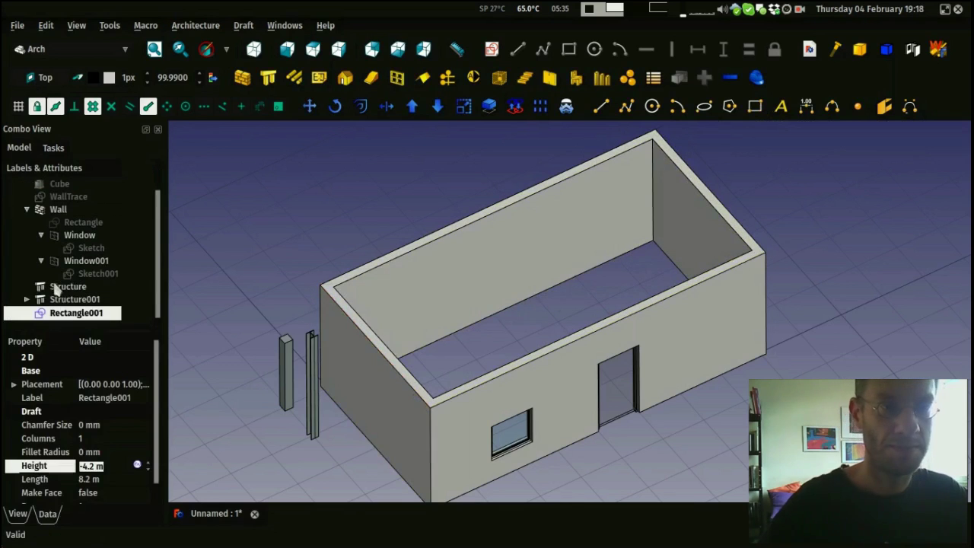
pyautogui.scroll(-1, 76, 441)
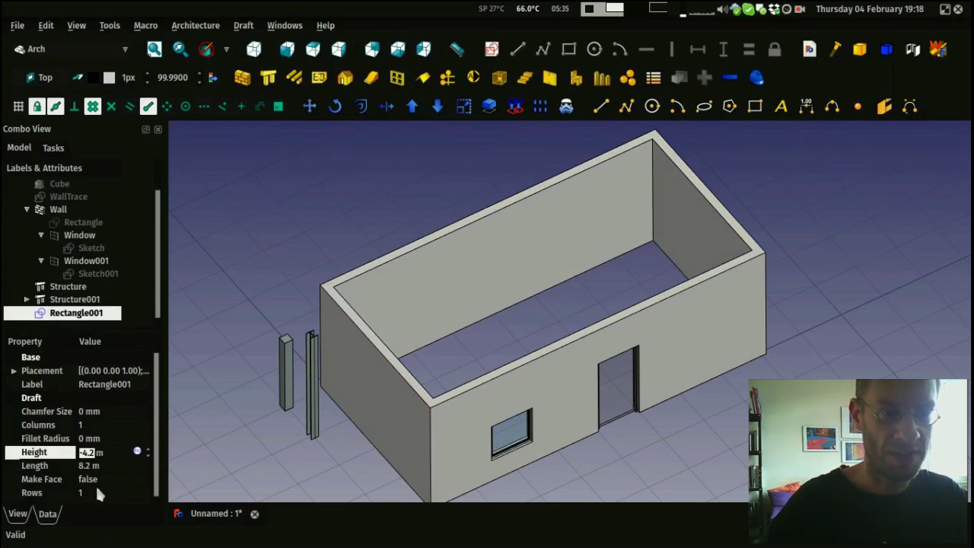
pyautogui.click(99, 479)
pyautogui.click(107, 478)
pyautogui.click(102, 493)
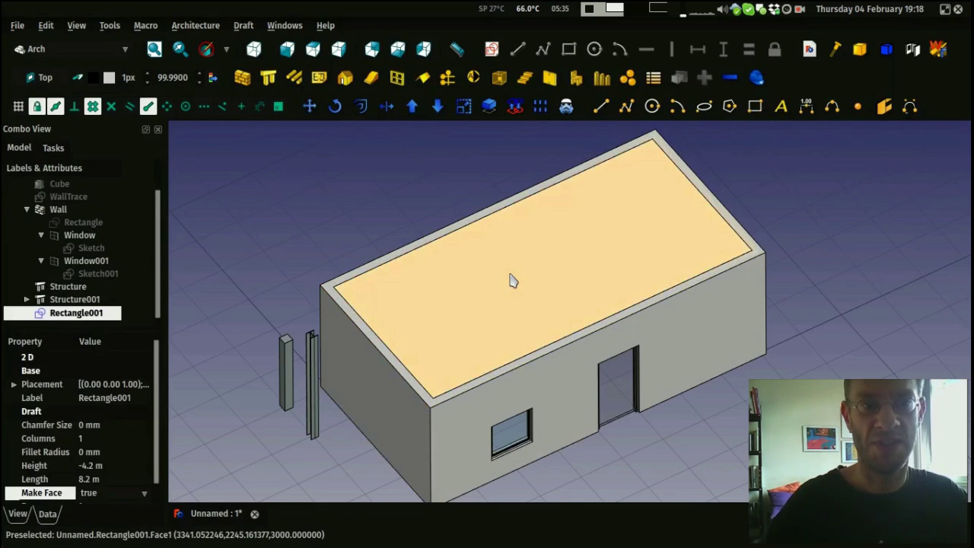
# Step: Create an Arch structure from the filled rectangle on top of the walls
pyautogui.moveTo(512, 281); pyautogui.dragTo(529, 237, button='middle')
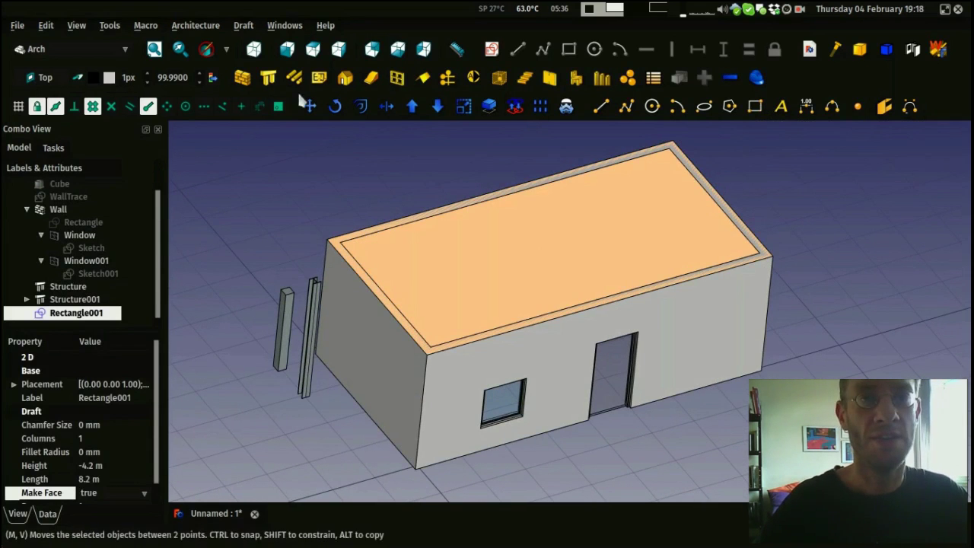
pyautogui.click(268, 78)
pyautogui.moveTo(457, 205); pyautogui.dragTo(446, 160, button='middle')
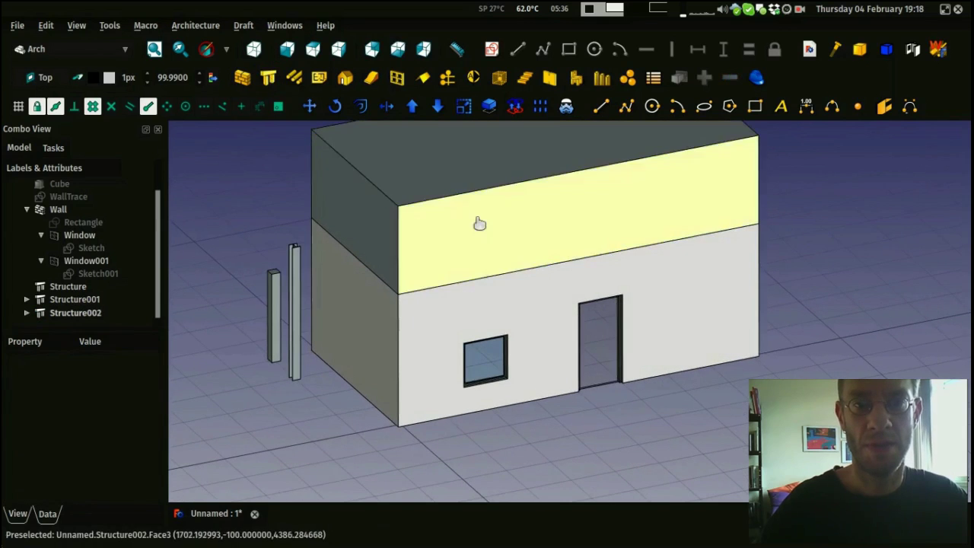
# Step: Set the height of the structure on top of the walls to 0.2 m to form a thin roof slab
pyautogui.moveTo(480, 204); pyautogui.dragTo(480, 226, button='middle')
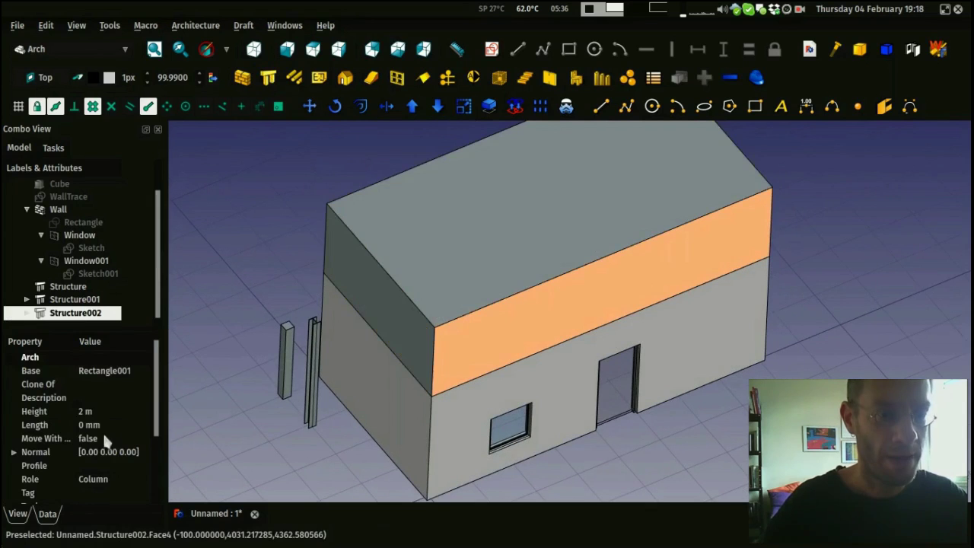
pyautogui.click(105, 412)
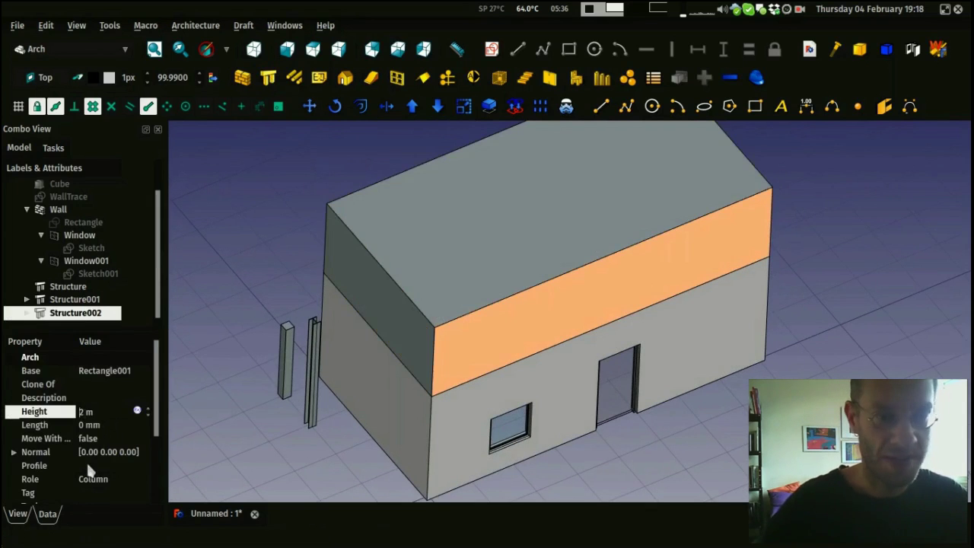
pyautogui.write('0.2')
pyautogui.press('Return')
pyautogui.moveTo(481, 267); pyautogui.dragTo(302, 241, button='middle')
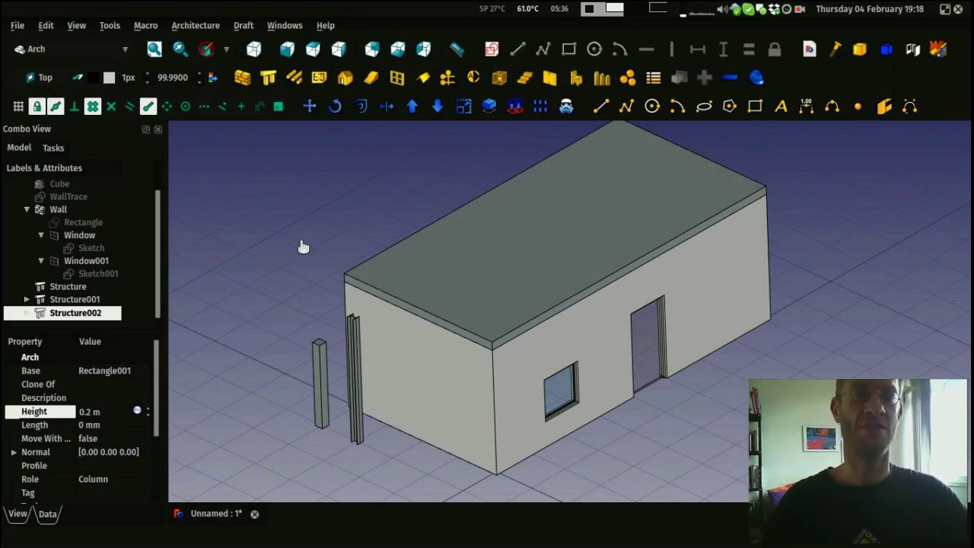
pyautogui.moveTo(304, 242); pyautogui.dragTo(310, 207, button='middle')
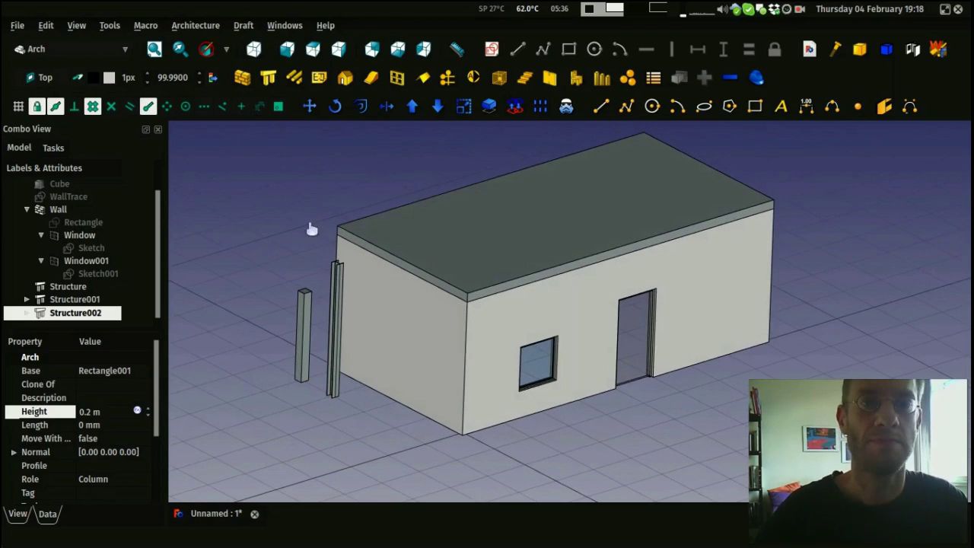
# Step: Dimension the short wall's outer length along the ground, with the dimension line about 1.6 m outside the wall
pyautogui.press('1')
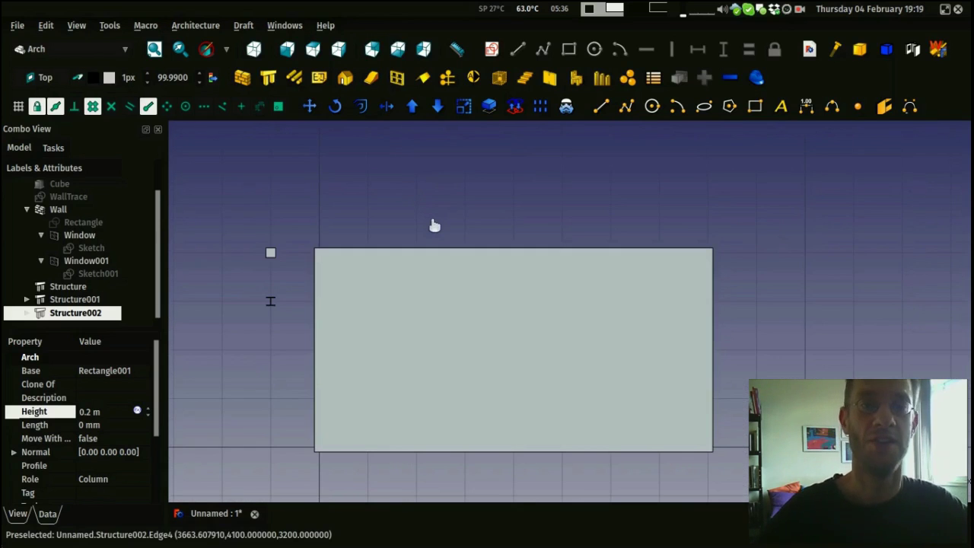
pyautogui.moveTo(431, 244); pyautogui.dragTo(548, 272, button='middle')
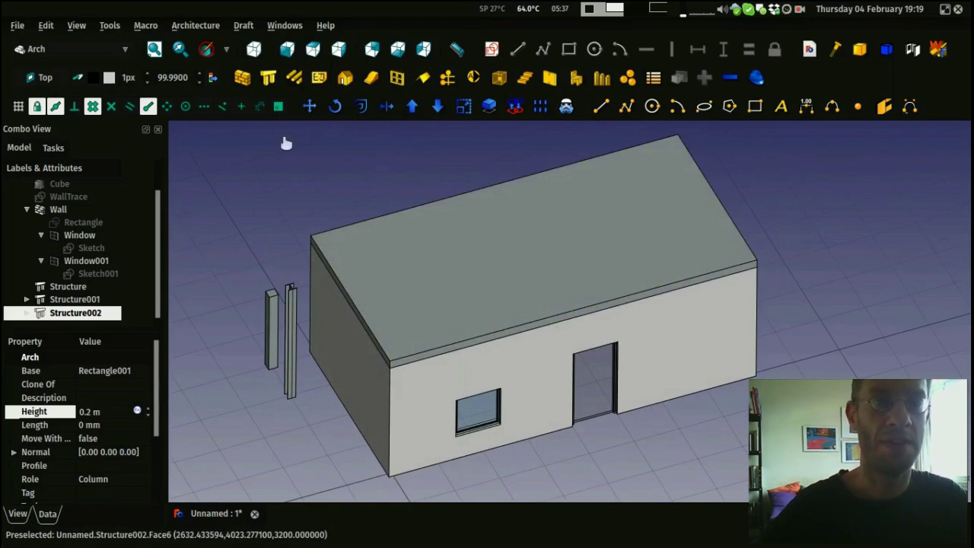
pyautogui.click(806, 108)
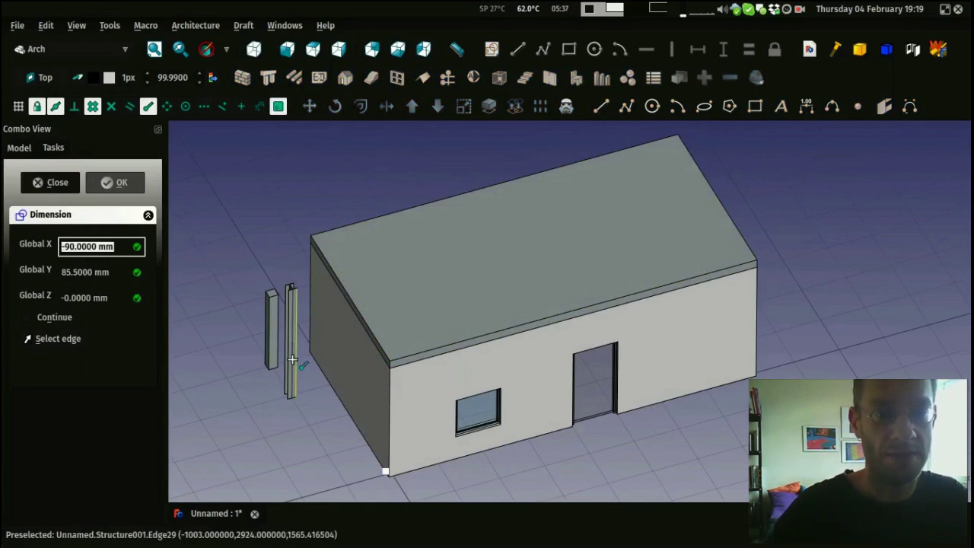
pyautogui.scroll(5, 305, 385)
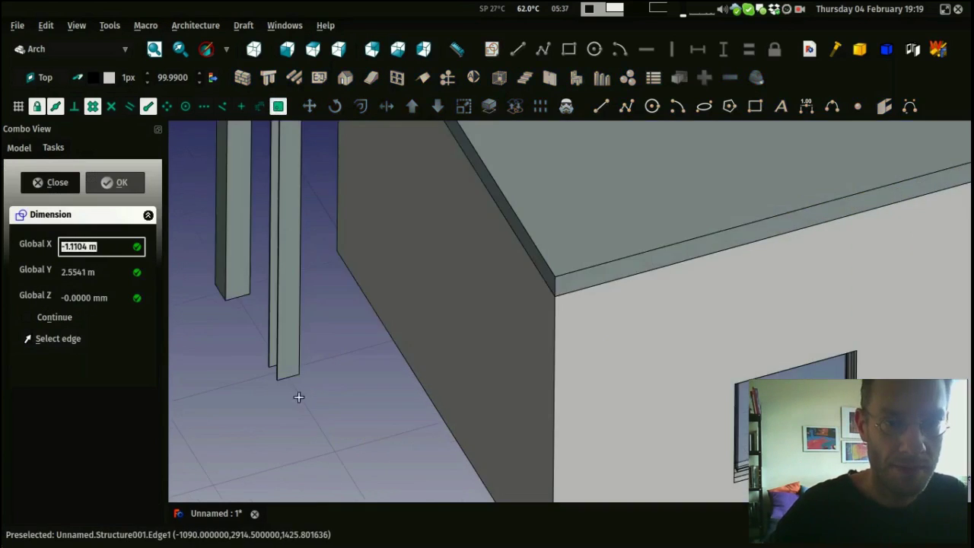
pyautogui.scroll(-4, 341, 245)
pyautogui.scroll(5, 369, 327)
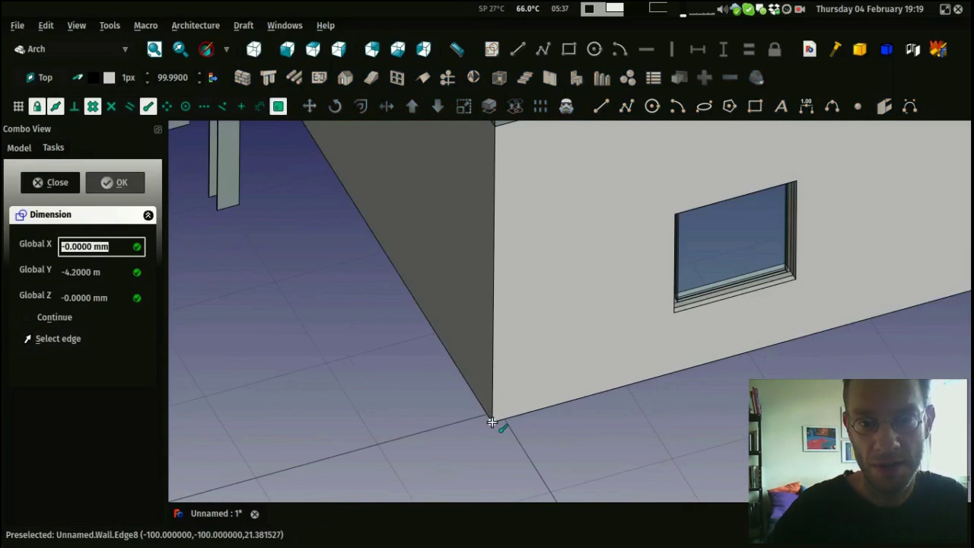
pyautogui.scroll(-3, 487, 415)
pyautogui.click(352, 439)
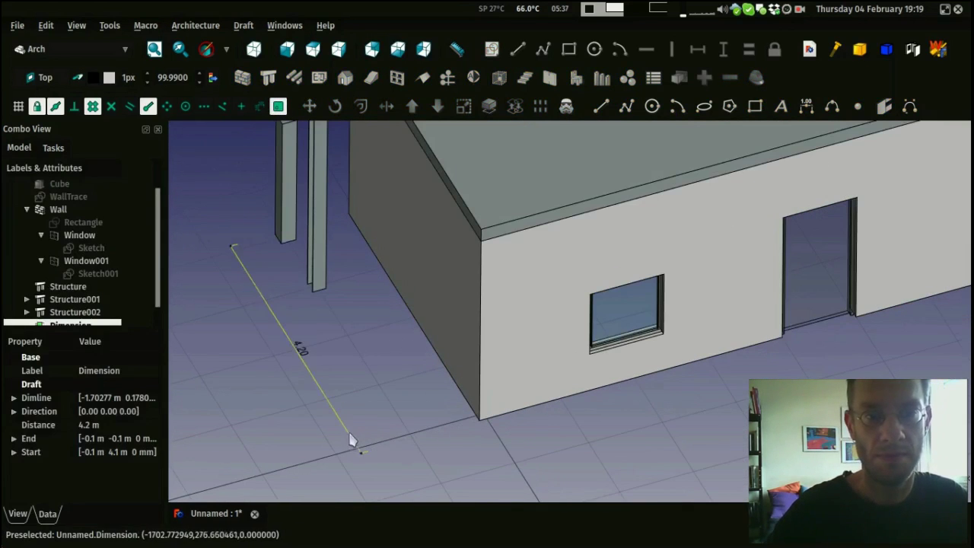
# Step: Dimension the distance from the front wall's corner to the window and the window's width, about 0.9 m in front of the wall
pyautogui.scroll(-3, 382, 382)
pyautogui.moveTo(382, 383); pyautogui.dragTo(438, 384, button='middle')
pyautogui.scroll(5, 437, 384)
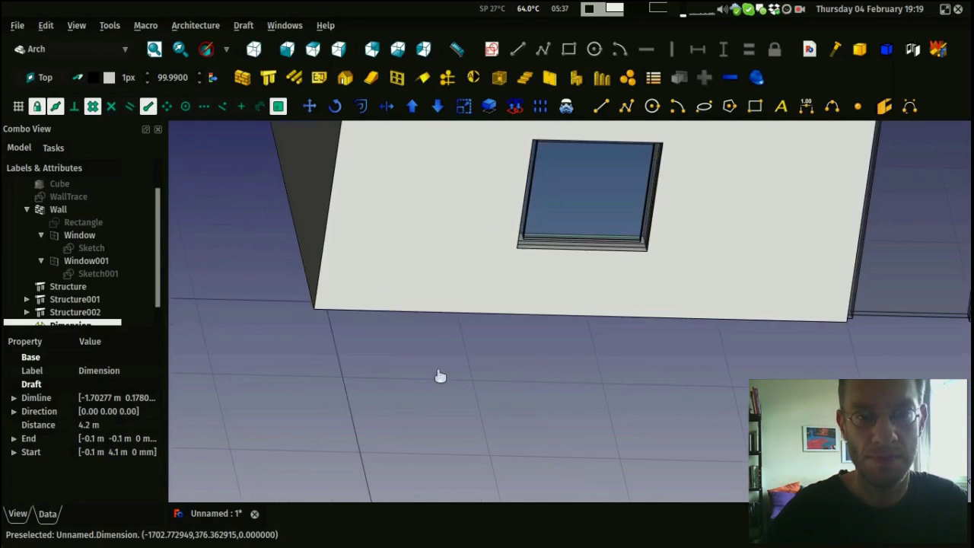
pyautogui.moveTo(446, 330); pyautogui.dragTo(411, 350, button='middle')
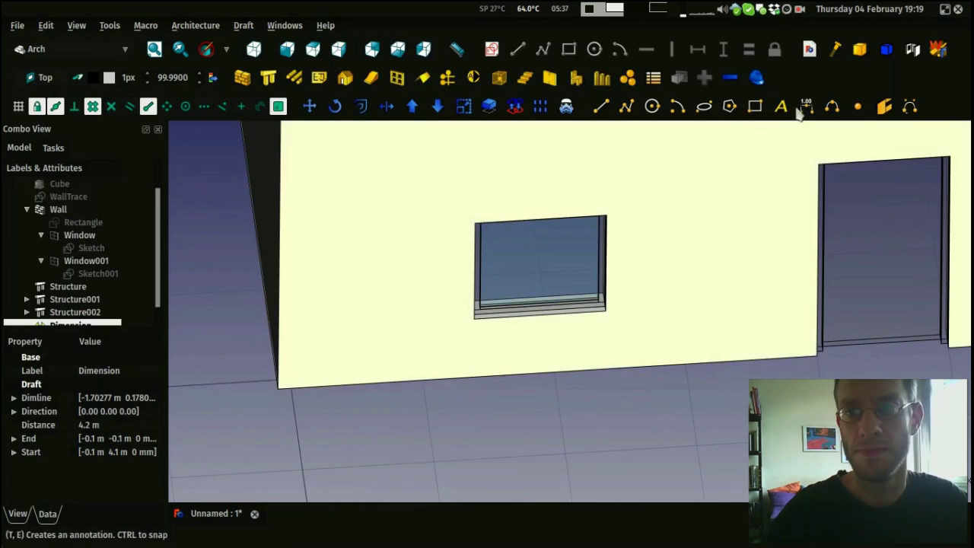
pyautogui.click(807, 106)
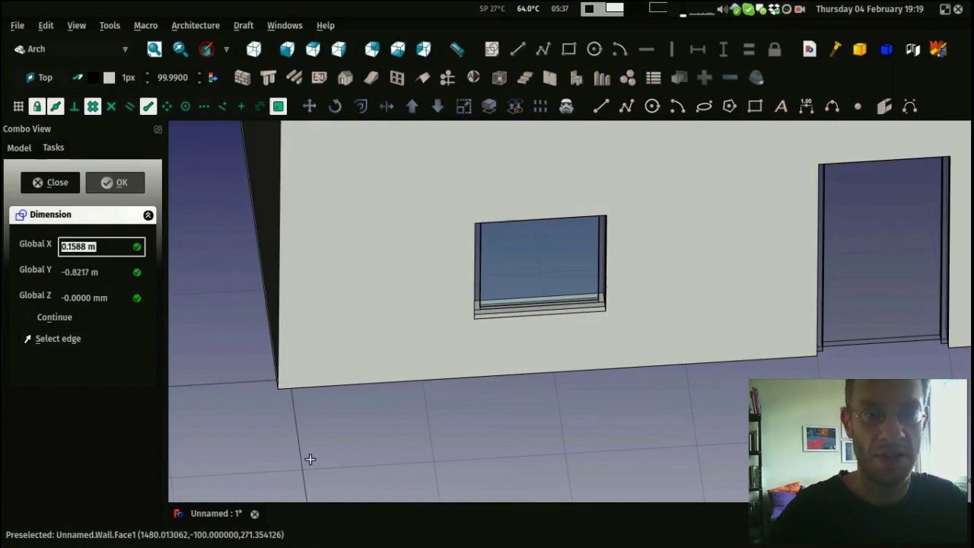
pyautogui.click(279, 388)
pyautogui.scroll(-3, 471, 383)
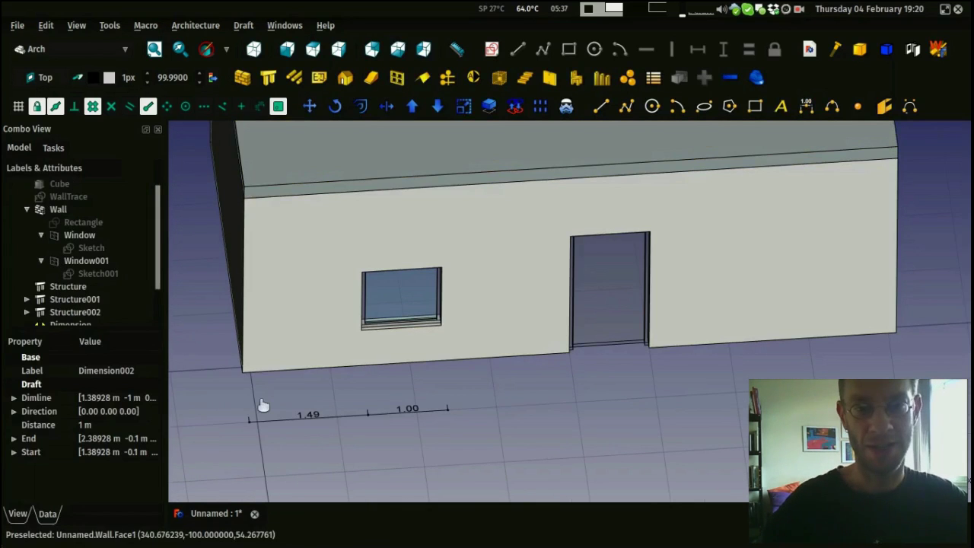
# Step: Dimension the distance between the window and the door opening, in line with the other front wall dimensions
pyautogui.click(807, 106)
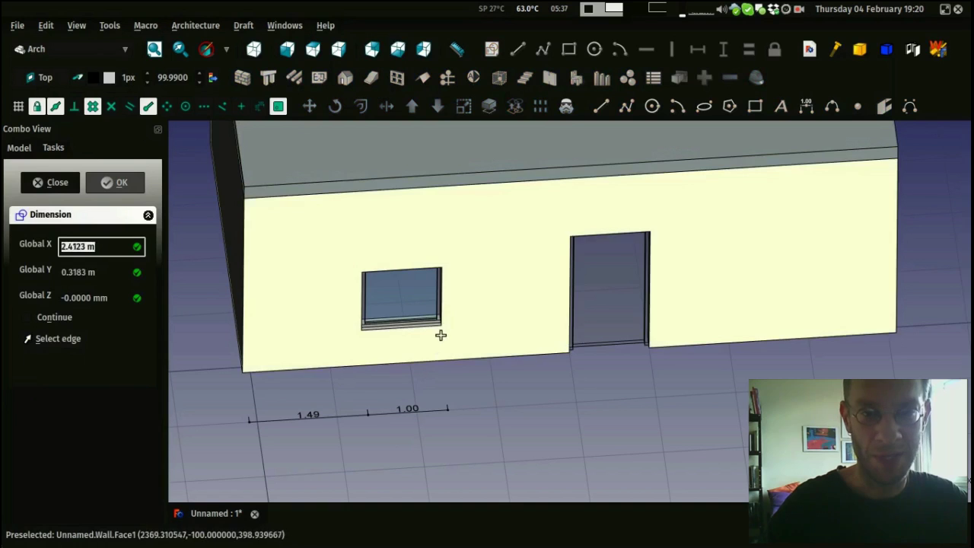
pyautogui.click(443, 323)
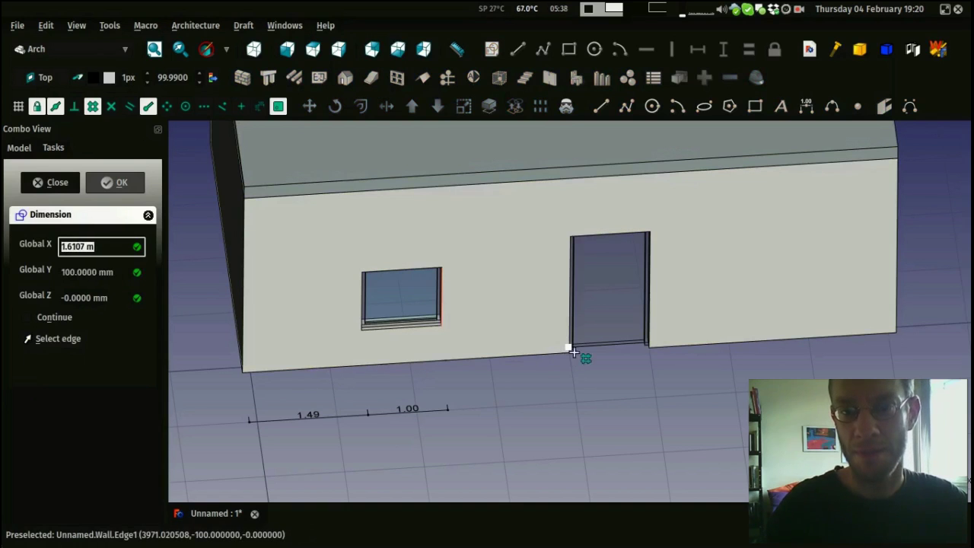
pyautogui.scroll(2, 572, 346)
pyautogui.scroll(2, 569, 334)
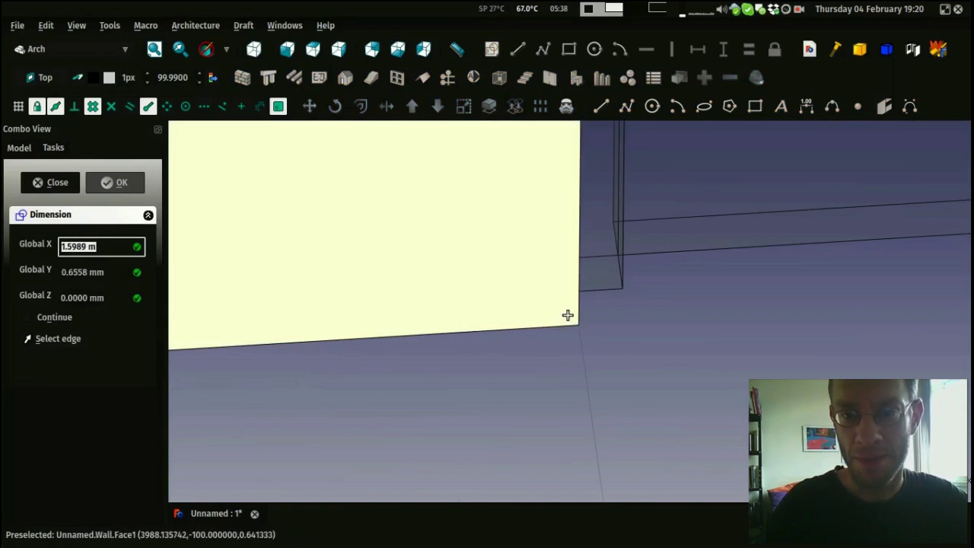
pyautogui.click(578, 323)
pyautogui.scroll(-2, 495, 393)
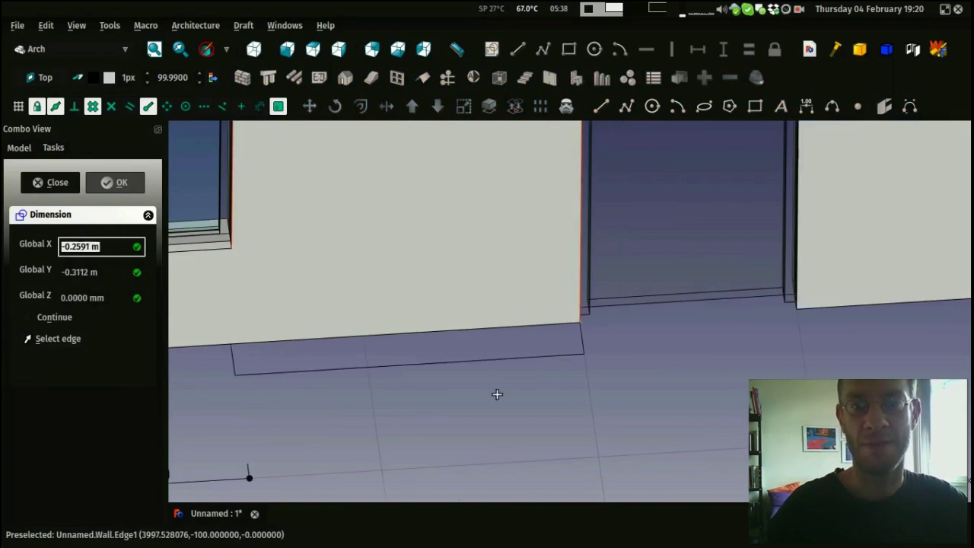
pyautogui.scroll(-2, 376, 428)
pyautogui.scroll(2, 389, 422)
pyautogui.click(398, 422)
pyautogui.scroll(-2, 533, 335)
pyautogui.scroll(-5, 549, 323)
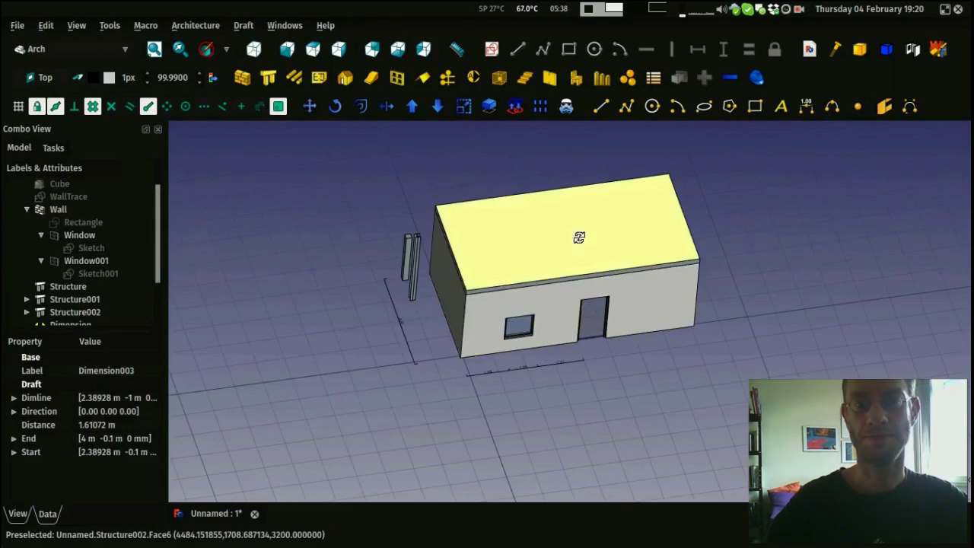
pyautogui.scroll(2, 568, 248)
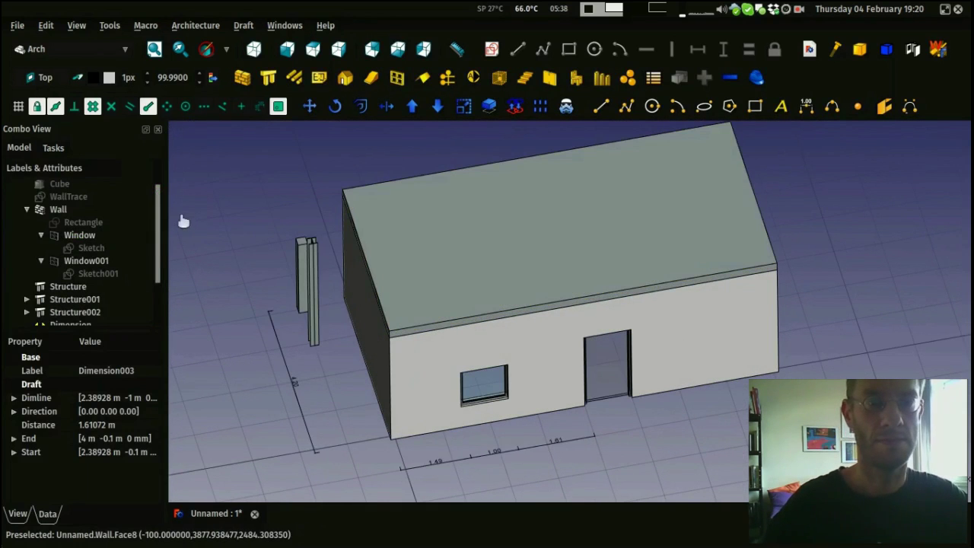
# Step: Collapse the wall's subtree and create a new group in the document
pyautogui.moveTo(158, 247); pyautogui.dragTo(142, 210)
pyautogui.click(26, 236)
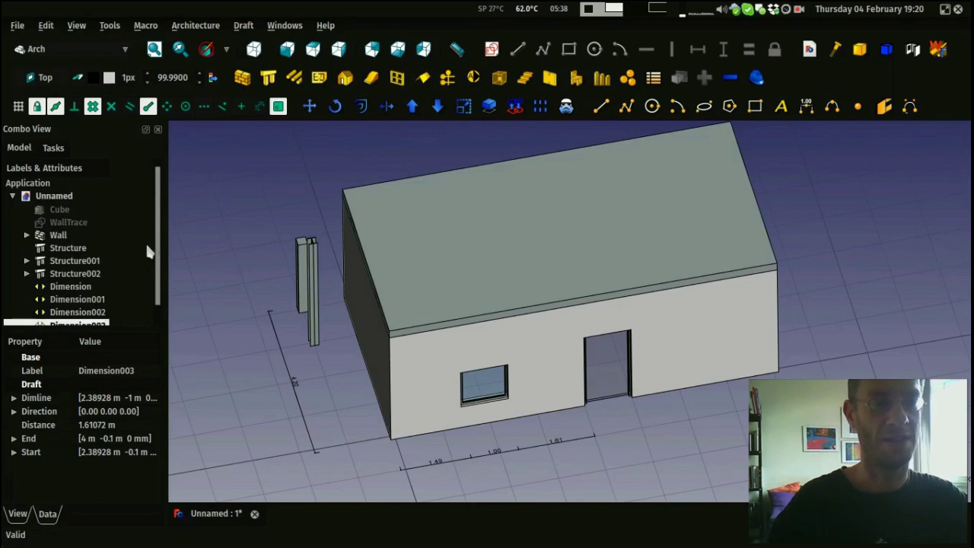
pyautogui.moveTo(158, 251); pyautogui.dragTo(158, 279)
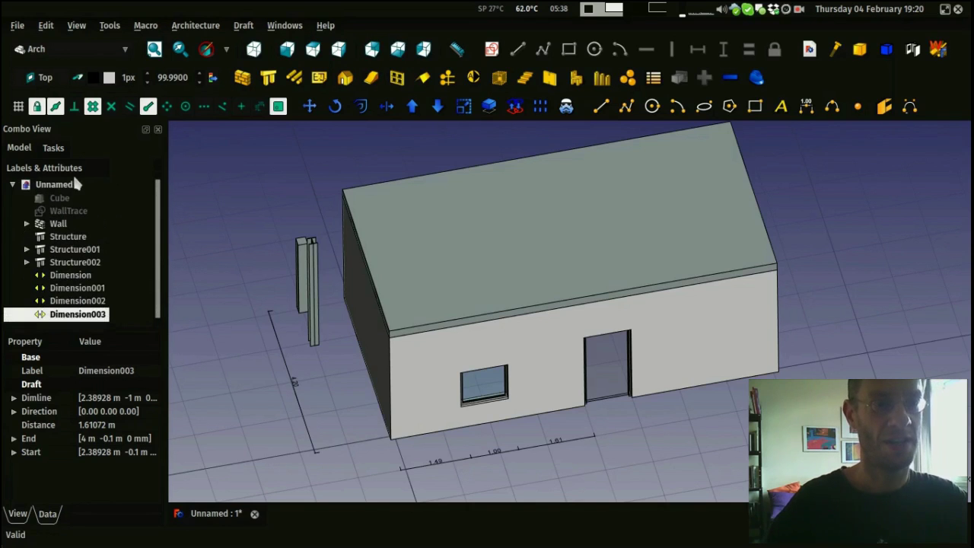
pyautogui.rightClick(54, 191)
pyautogui.click(81, 202)
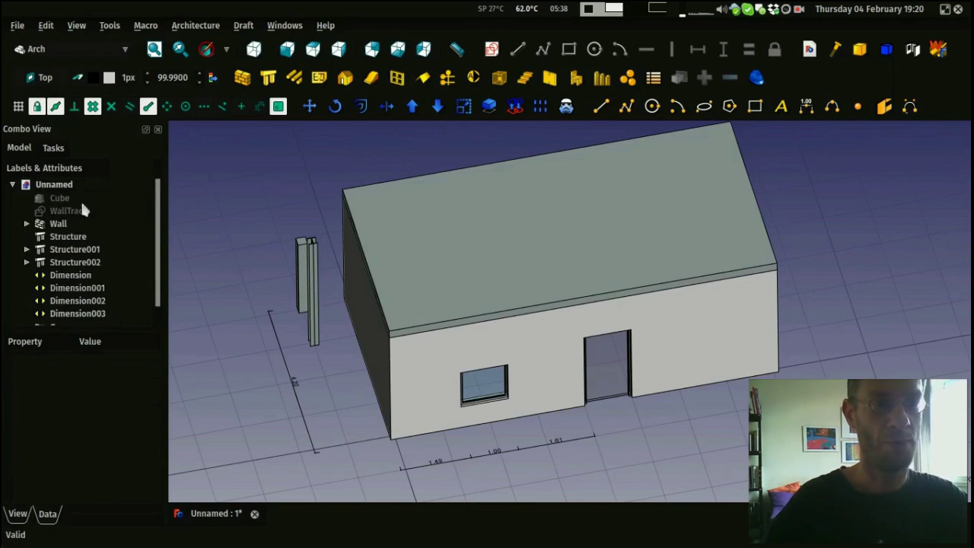
# Step: Move all four dimensions into the new group
pyautogui.click(61, 261)
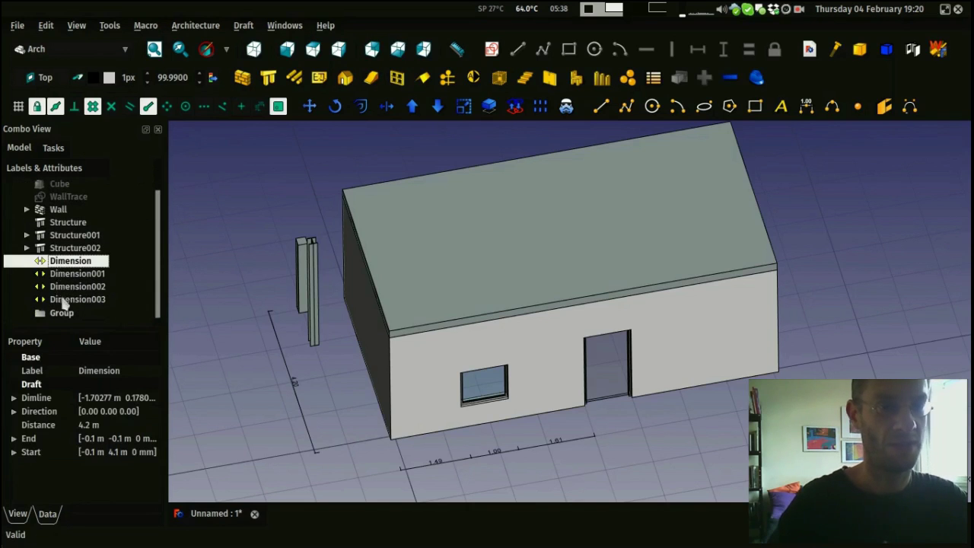
pyautogui.keyDown('shift'); pyautogui.click(65, 299); pyautogui.keyUp('shift')
pyautogui.moveTo(65, 301); pyautogui.dragTo(63, 312)
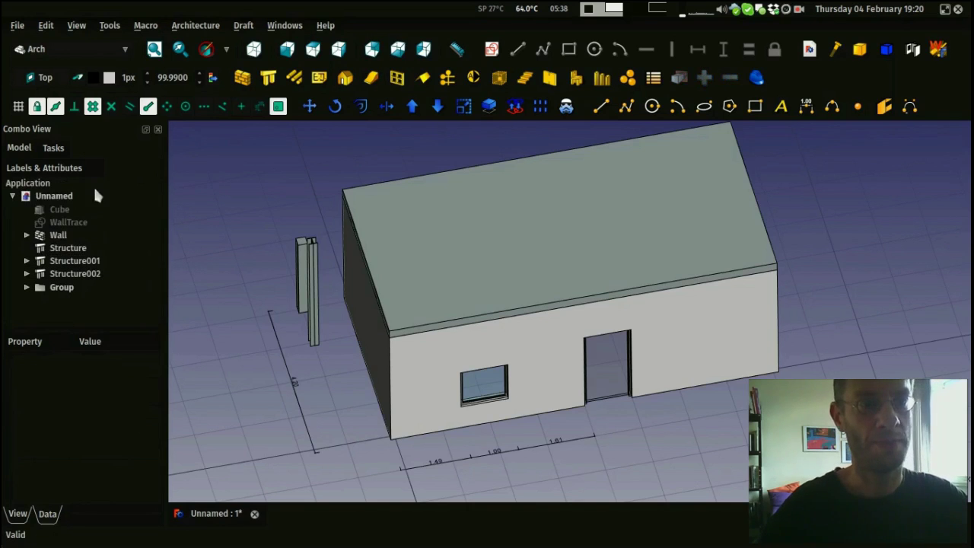
# Step: Create a new building object and move the wall and the three structures into it
pyautogui.click(345, 77)
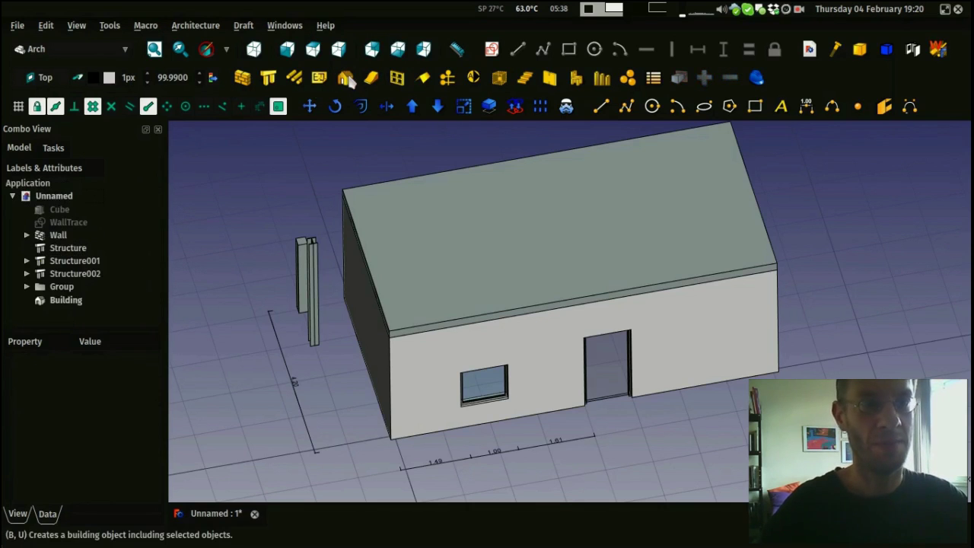
pyautogui.click(70, 274)
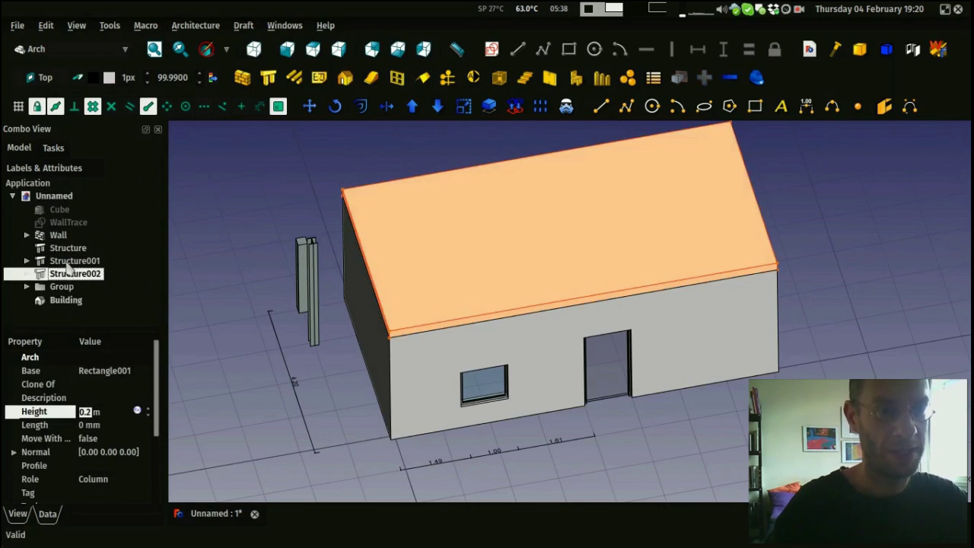
pyautogui.keyDown('shift'); pyautogui.click(67, 261); pyautogui.keyUp('shift')
pyautogui.keyDown('shift'); pyautogui.click(62, 248); pyautogui.keyUp('shift')
pyautogui.keyDown('shift'); pyautogui.click(60, 236); pyautogui.keyUp('shift')
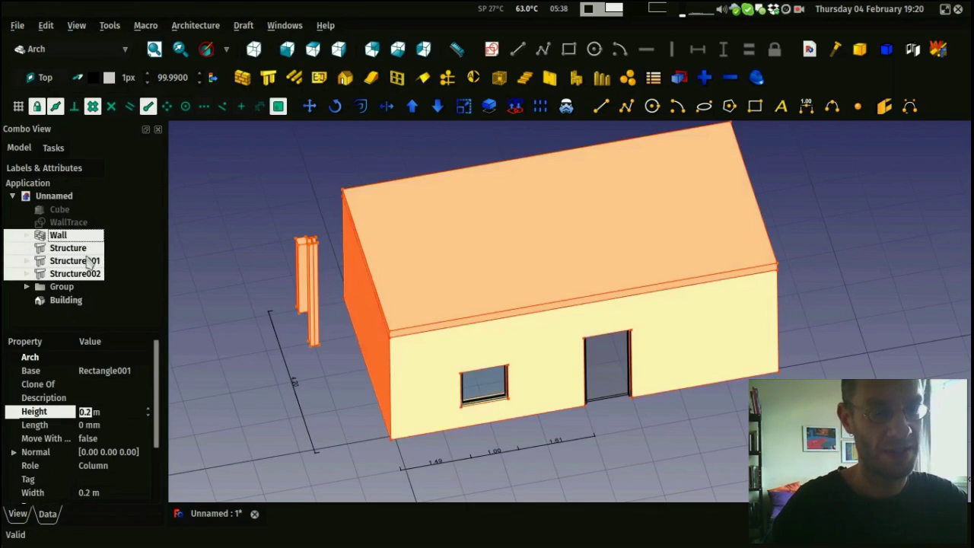
pyautogui.moveTo(61, 276); pyautogui.dragTo(56, 301)
# Step: Create a section plane from the top view with nothing selected
pyautogui.moveTo(219, 239); pyautogui.dragTo(269, 214, button='middle')
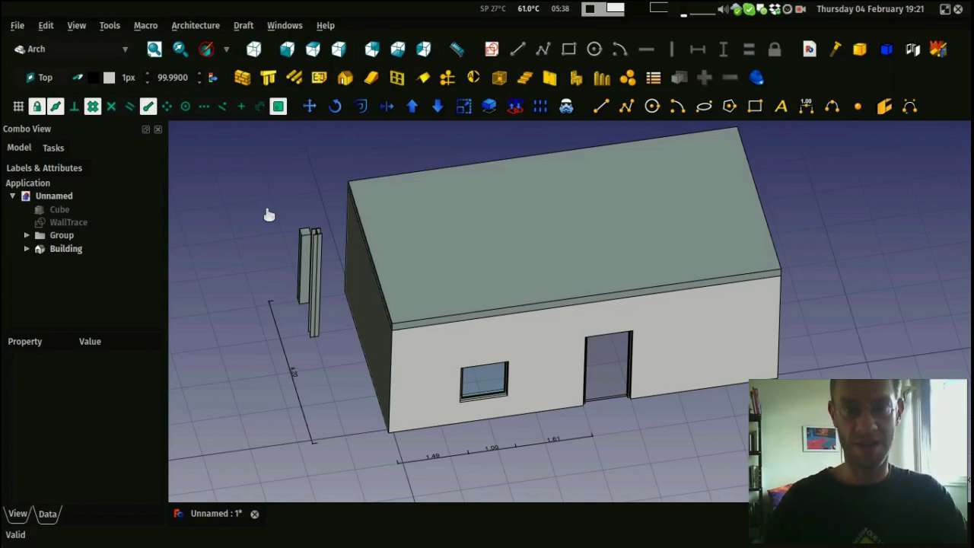
pyautogui.moveTo(294, 181); pyautogui.dragTo(326, 209, button='middle')
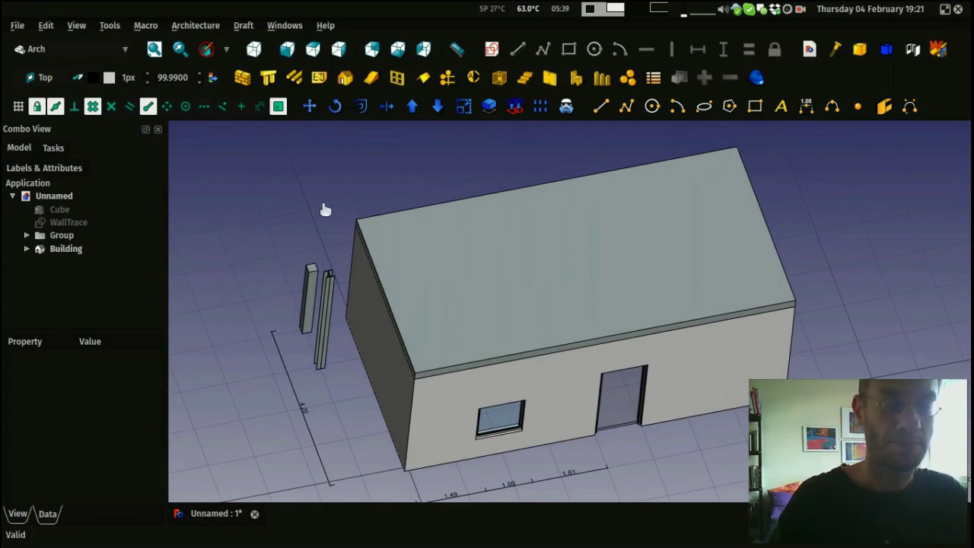
pyautogui.press('2')
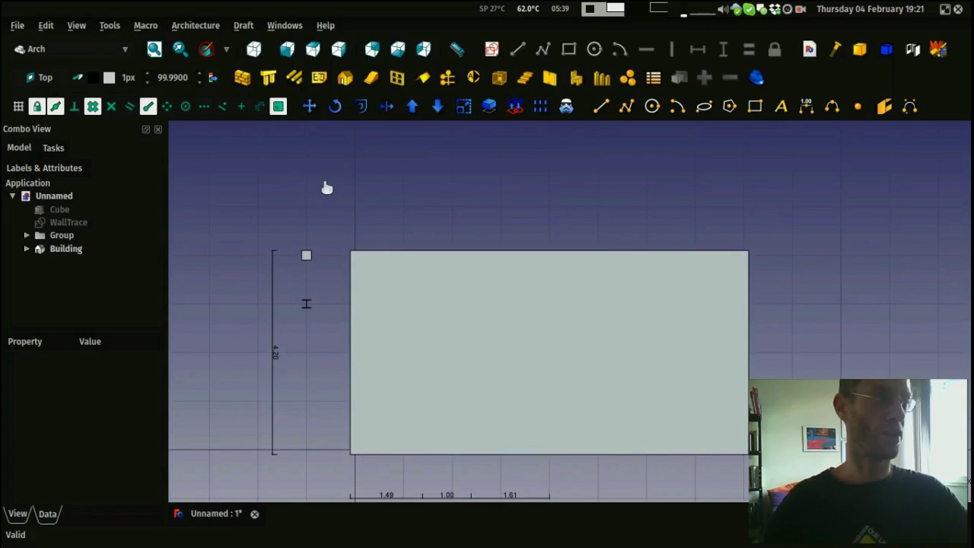
pyautogui.moveTo(327, 187); pyautogui.dragTo(333, 163, button='middle')
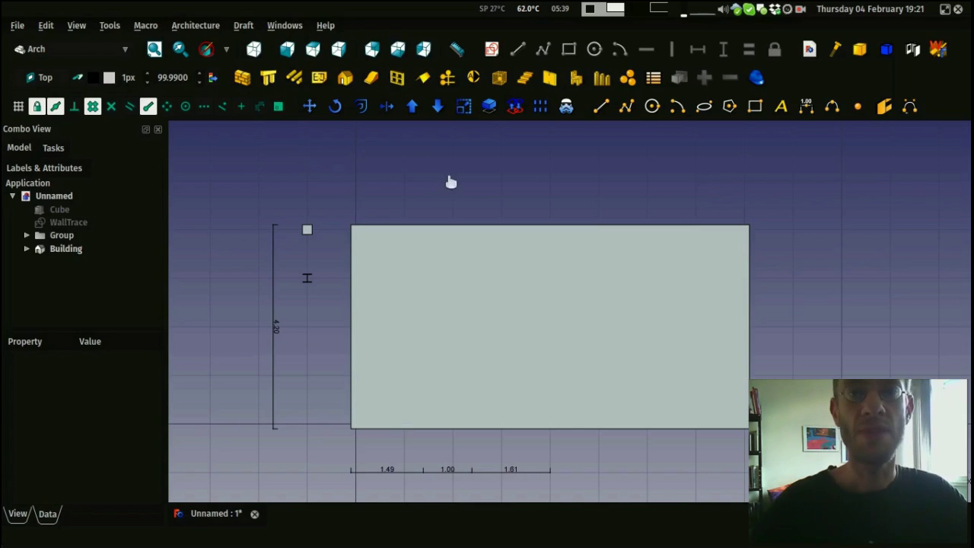
pyautogui.click(474, 78)
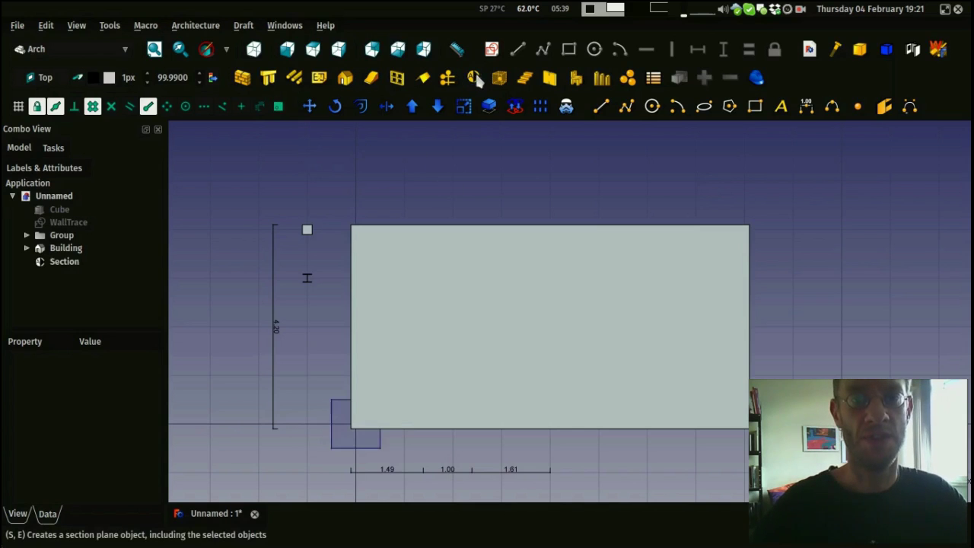
# Step: Set the section plane's display height to 10 m and its display length to 15 m
pyautogui.click(337, 455)
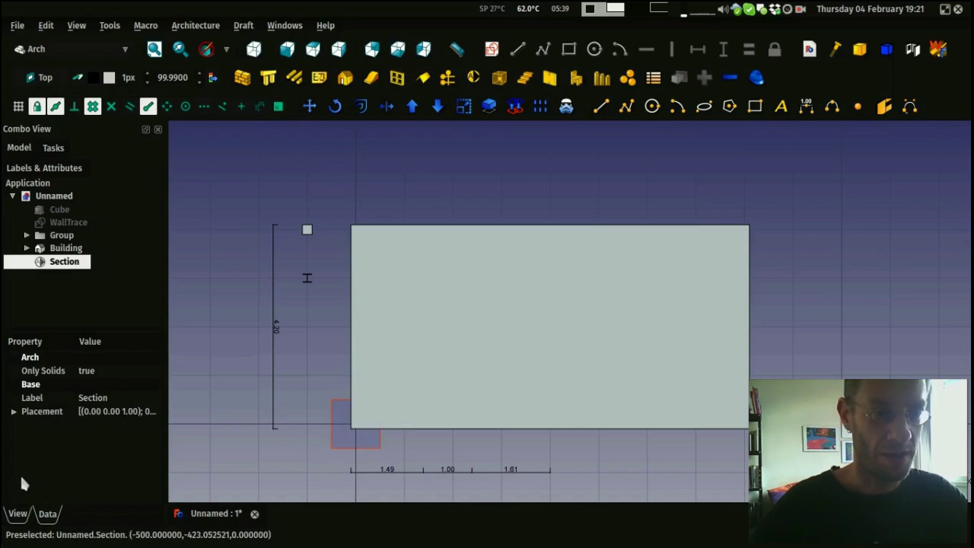
pyautogui.click(17, 514)
pyautogui.scroll(-1, 150, 478)
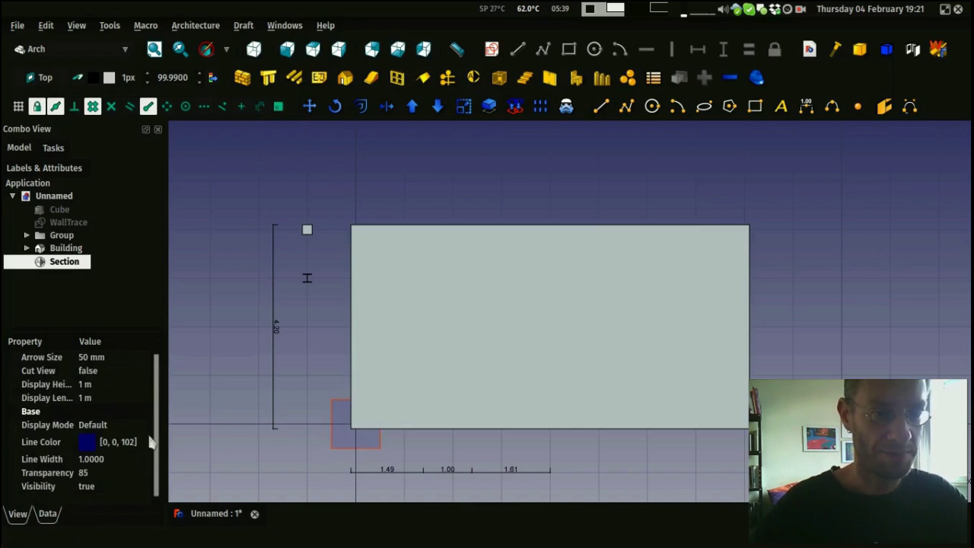
pyautogui.click(105, 384)
pyautogui.write('10')
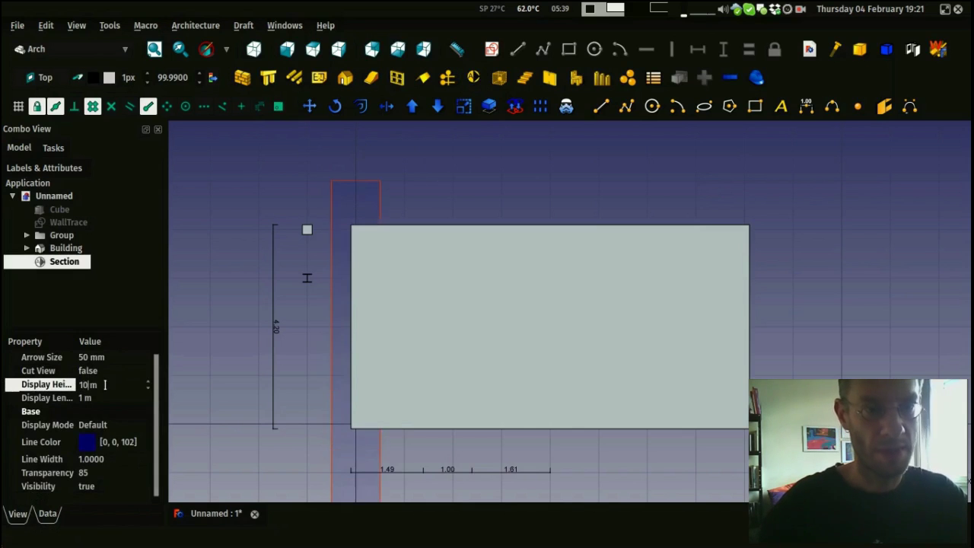
pyautogui.press('Tab')
pyautogui.write('15')
pyautogui.scroll(-5, 646, 266)
pyautogui.scroll(3, 465, 246)
pyautogui.scroll(-2, 452, 228)
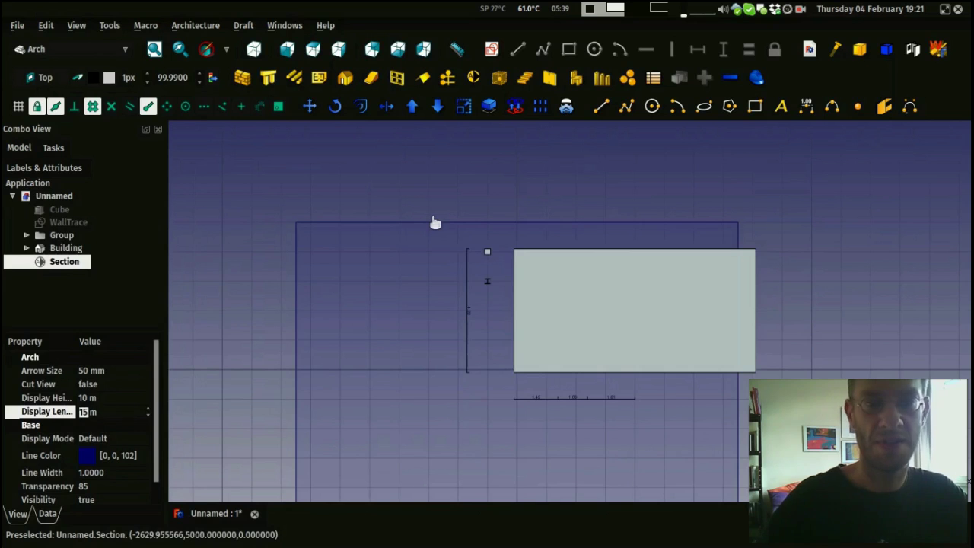
# Step: Move the section plane 3 m in X and 2 m in Y so it surrounds the house and its dimensions
pyautogui.press('m')
pyautogui.press('v')
pyautogui.click(429, 191)
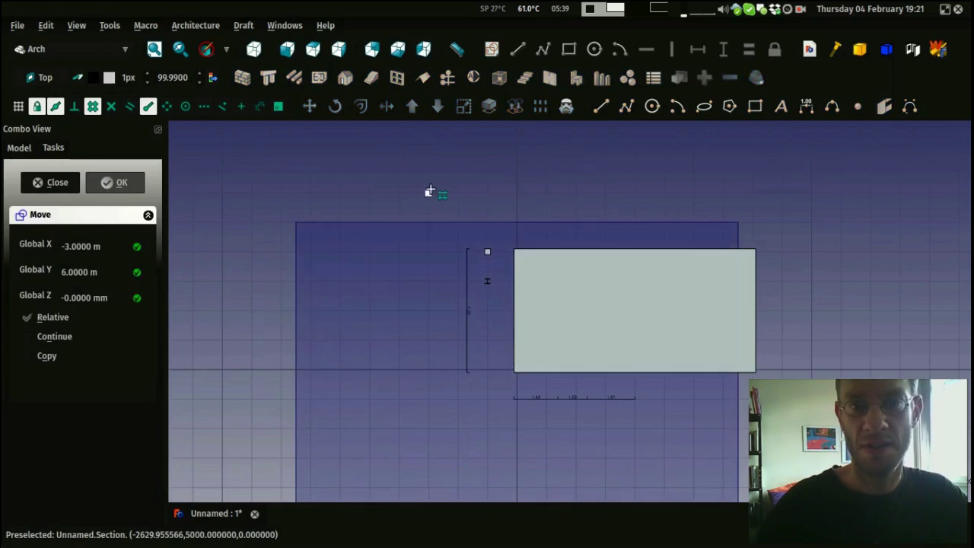
pyautogui.click(525, 128)
# Step: Raise the section plane by setting its placement's Z position to 1 m
pyautogui.moveTo(399, 296); pyautogui.dragTo(402, 337, button='middle')
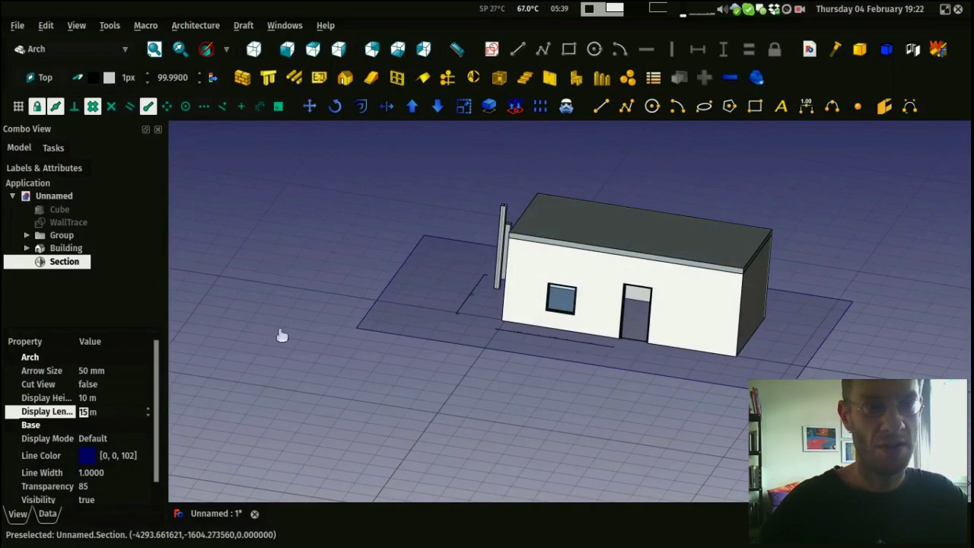
pyautogui.click(45, 517)
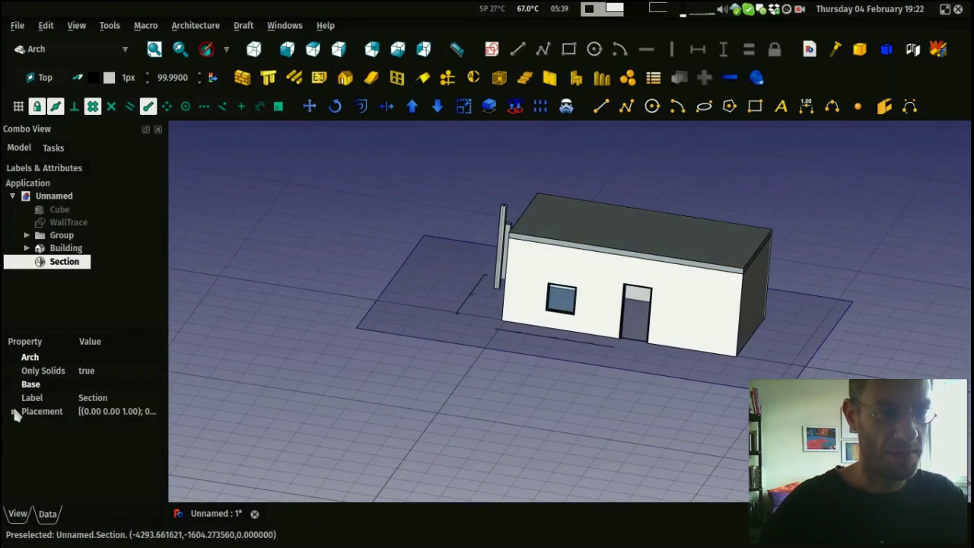
pyautogui.click(14, 411)
pyautogui.click(28, 452)
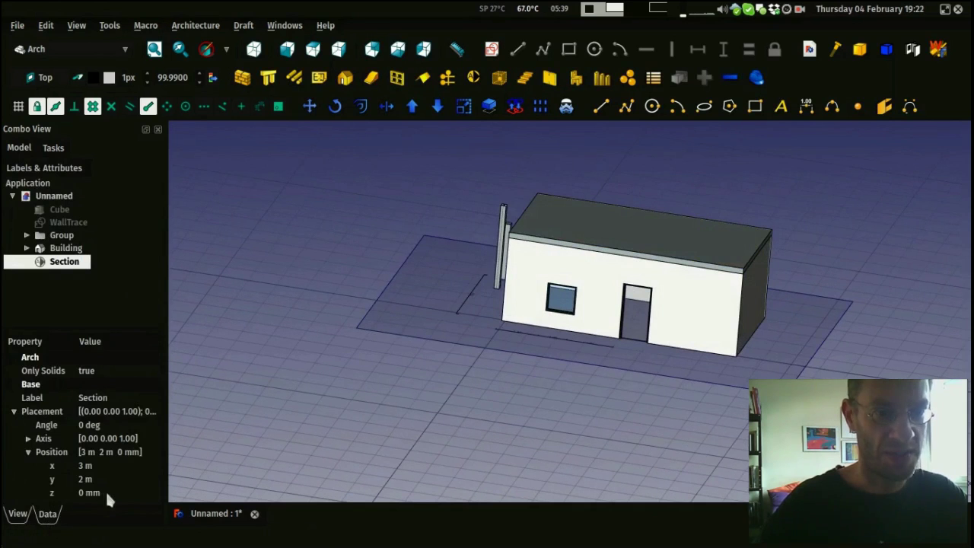
pyautogui.click(105, 493)
pyautogui.write('1')
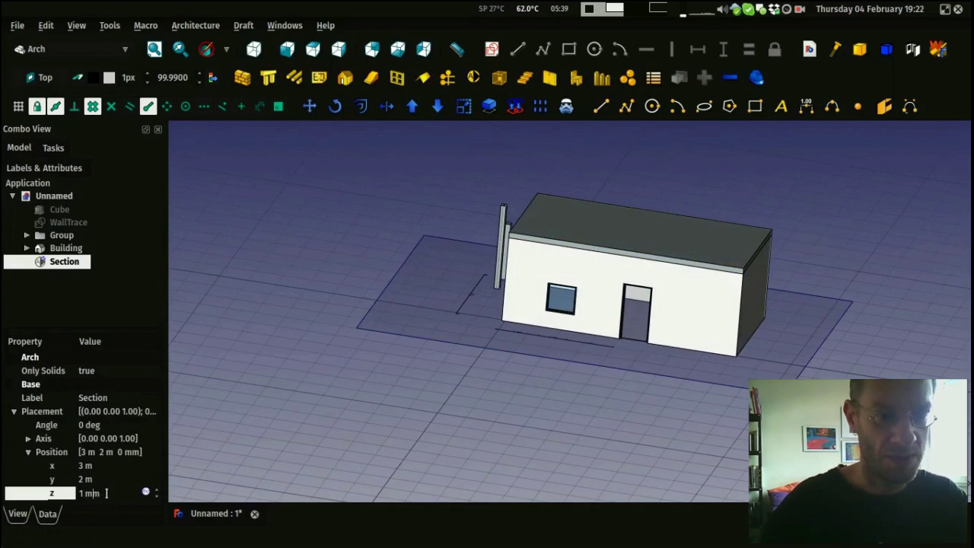
pyautogui.press('Delete')
pyautogui.press('Return')
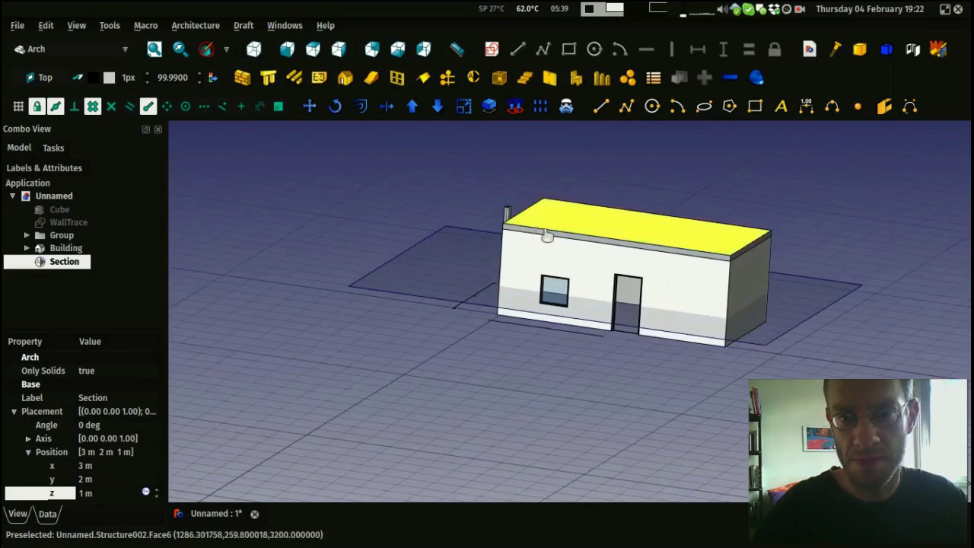
# Step: Check the cut height against the window and door, and add the building to the section plane
pyautogui.scroll(3, 549, 240)
pyautogui.scroll(5, 550, 241)
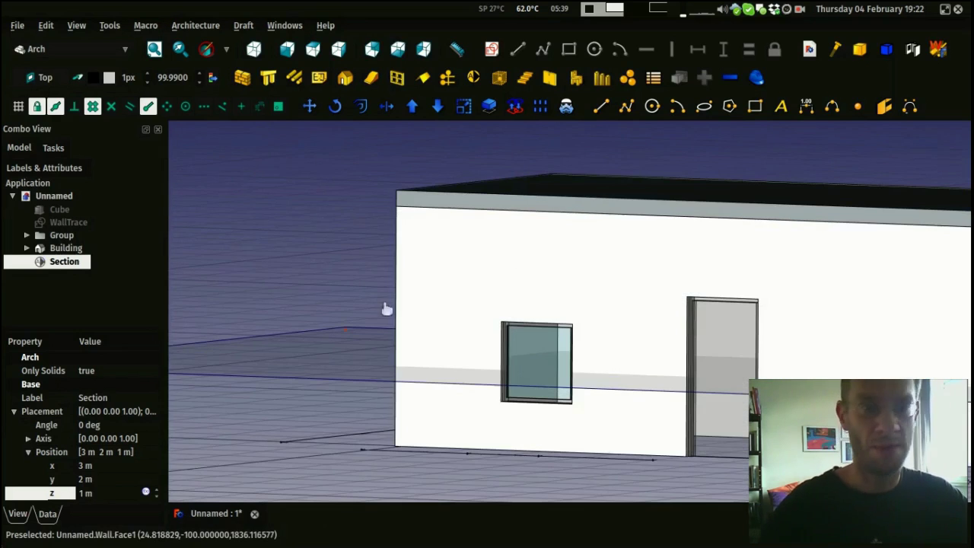
pyautogui.scroll(-5, 271, 318)
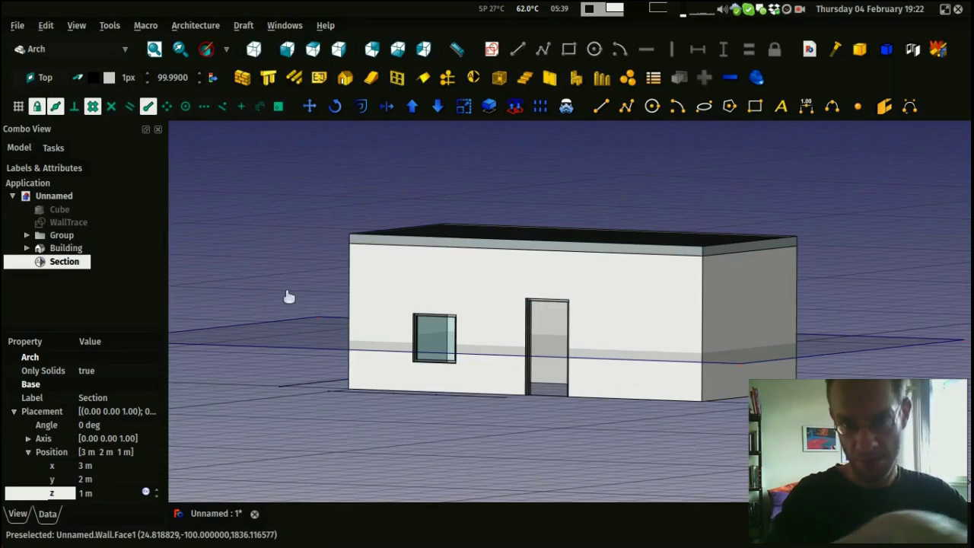
pyautogui.moveTo(304, 263)
pyautogui.mouseDown(button='middle')
pyautogui.moveTo(374, 300)
pyautogui.moveTo(288, 258)
pyautogui.mouseUp(button='middle')
pyautogui.press('2')
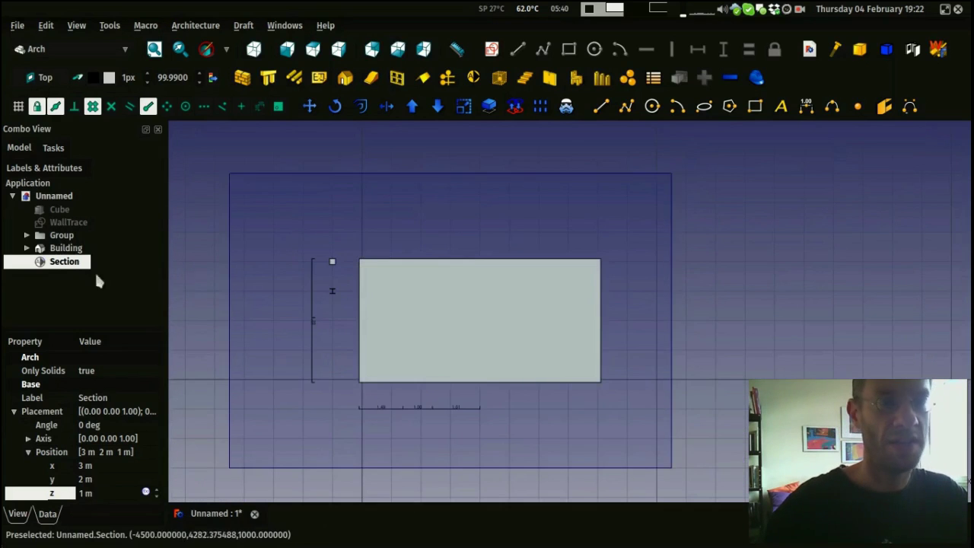
pyautogui.click(65, 248)
pyautogui.keyDown('ctrl'); pyautogui.click(65, 262); pyautogui.keyUp('ctrl')
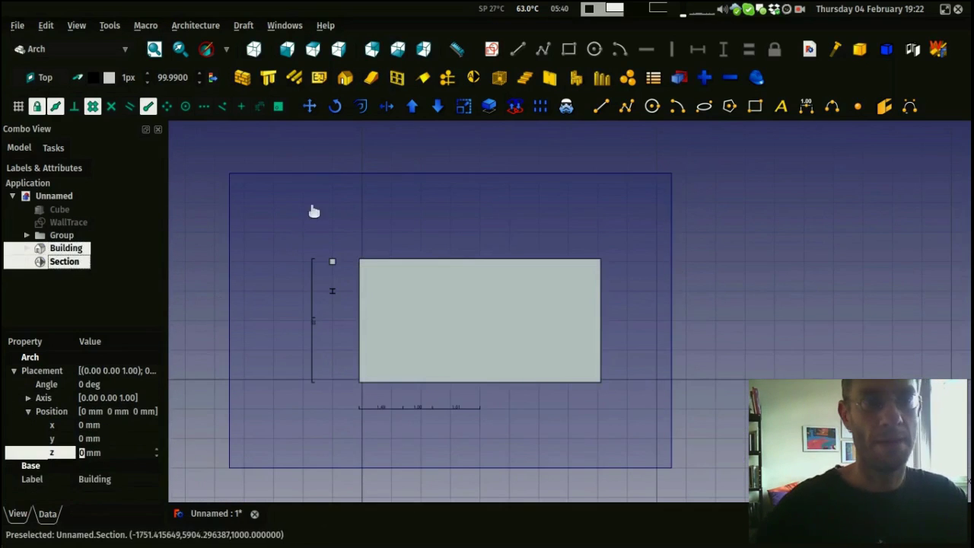
pyautogui.click(704, 77)
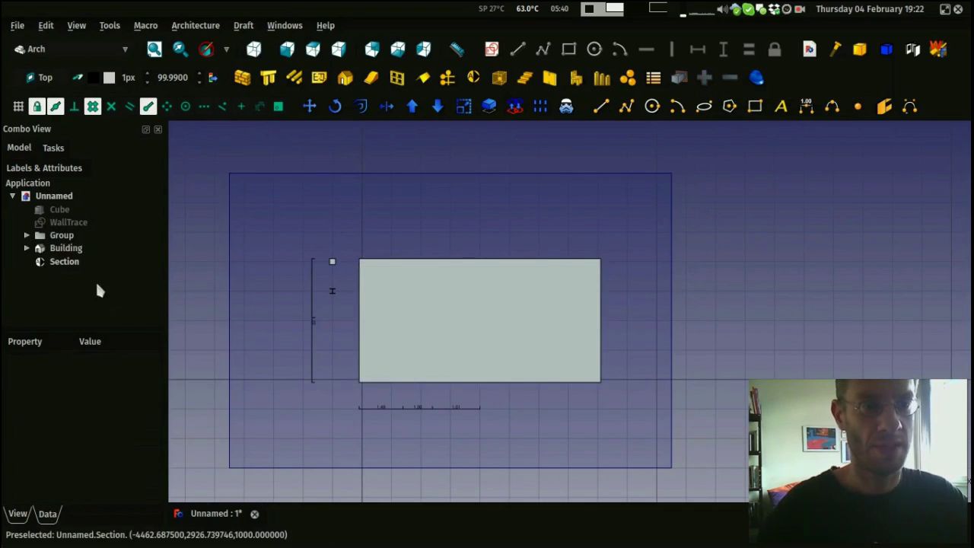
# Step: Switch to the Drawing workbench and insert a new A3 landscape page
pyautogui.click(74, 50)
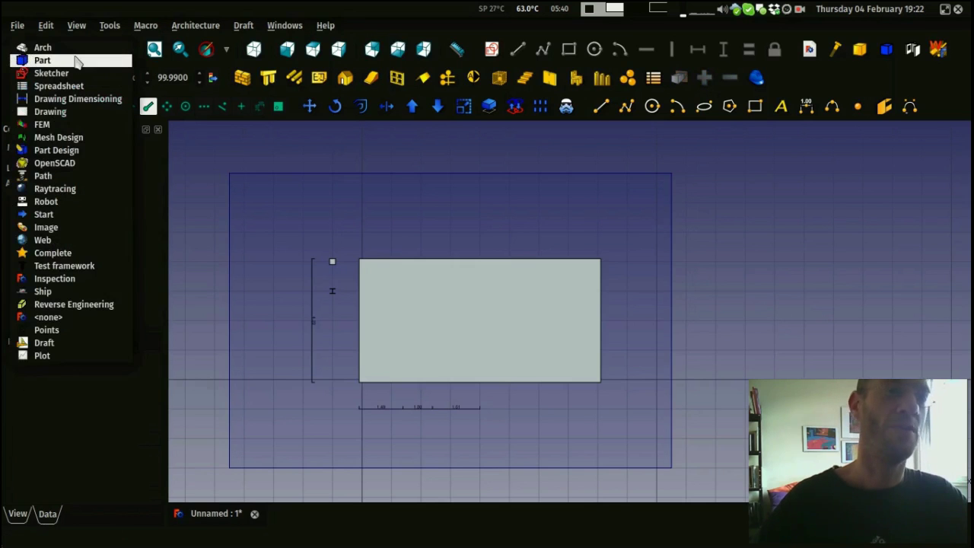
pyautogui.click(60, 111)
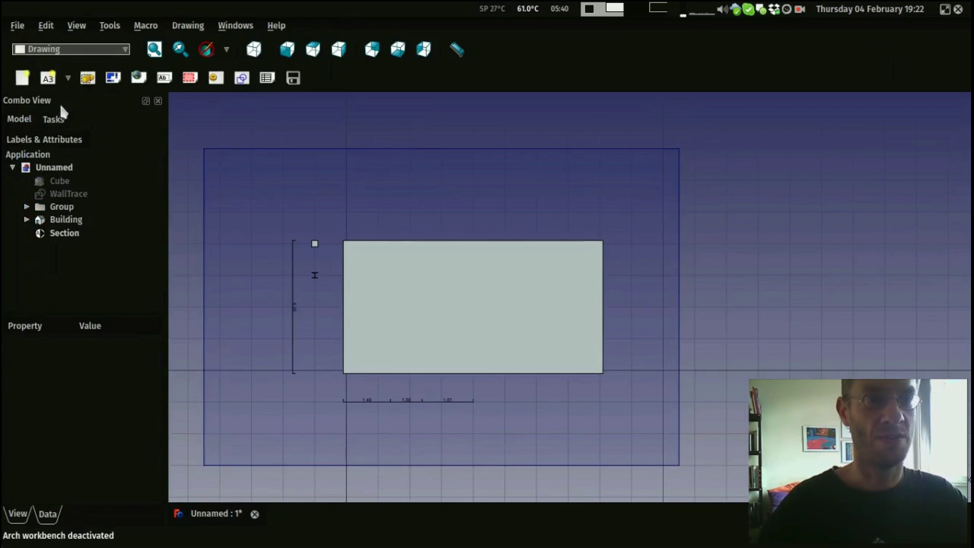
pyautogui.click(50, 81)
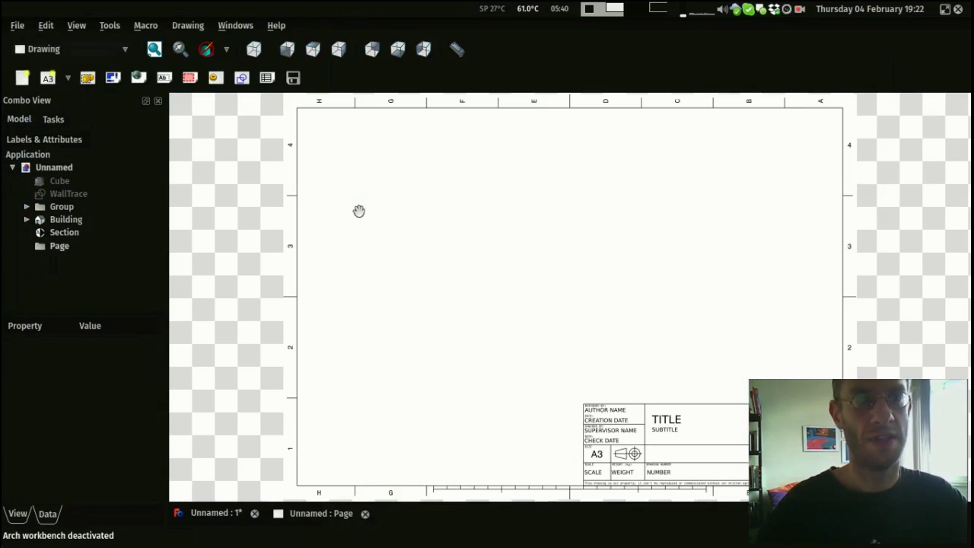
# Step: Insert Draft views of the section plane and of the dimensions group into the page
pyautogui.click(61, 236)
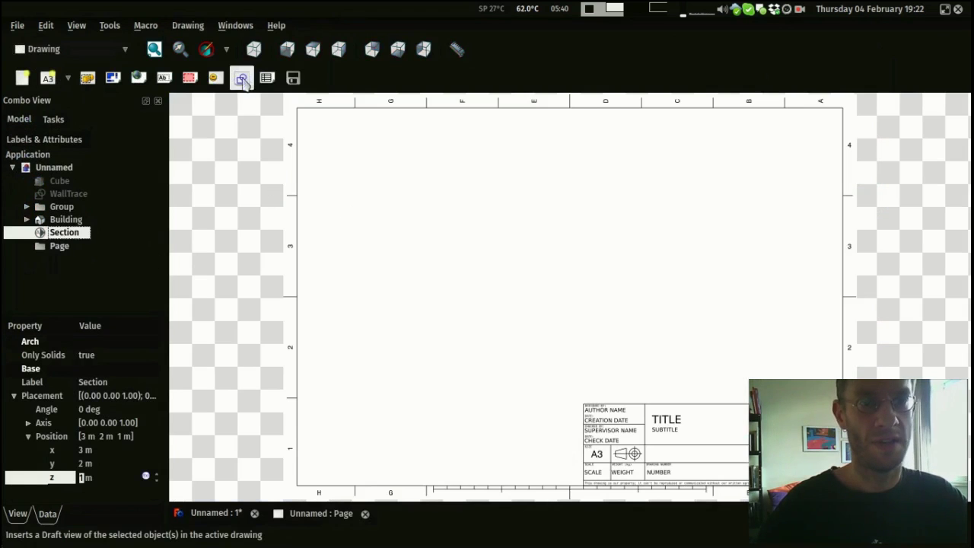
pyautogui.click(242, 78)
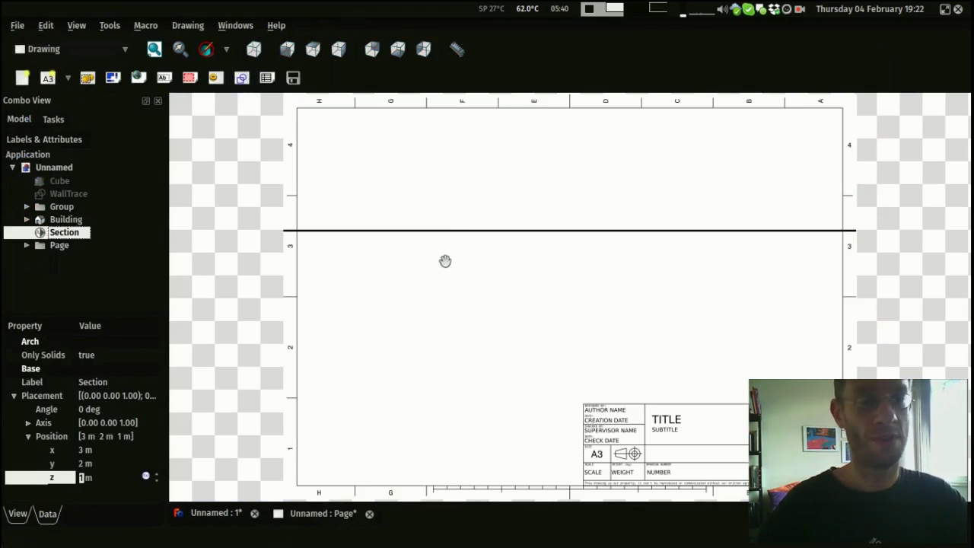
pyautogui.click(51, 209)
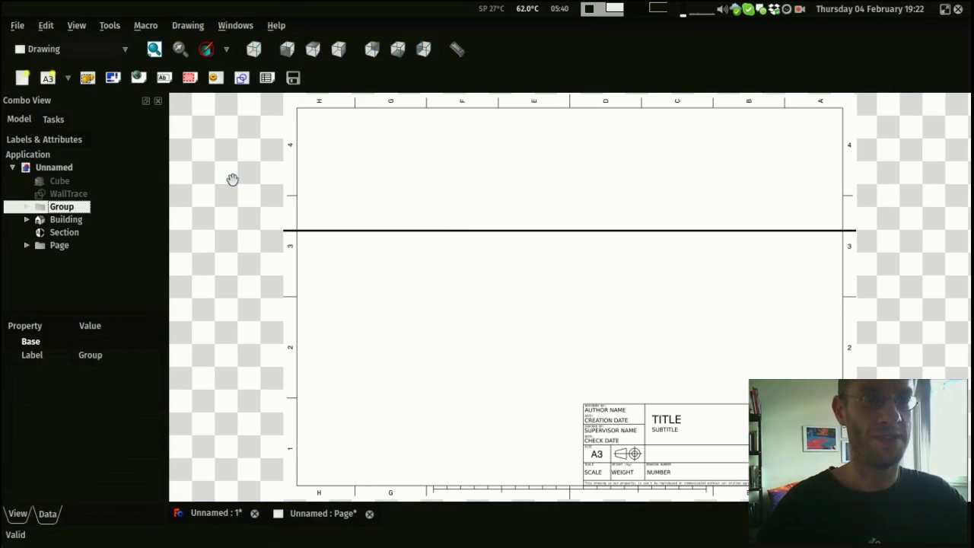
pyautogui.click(242, 78)
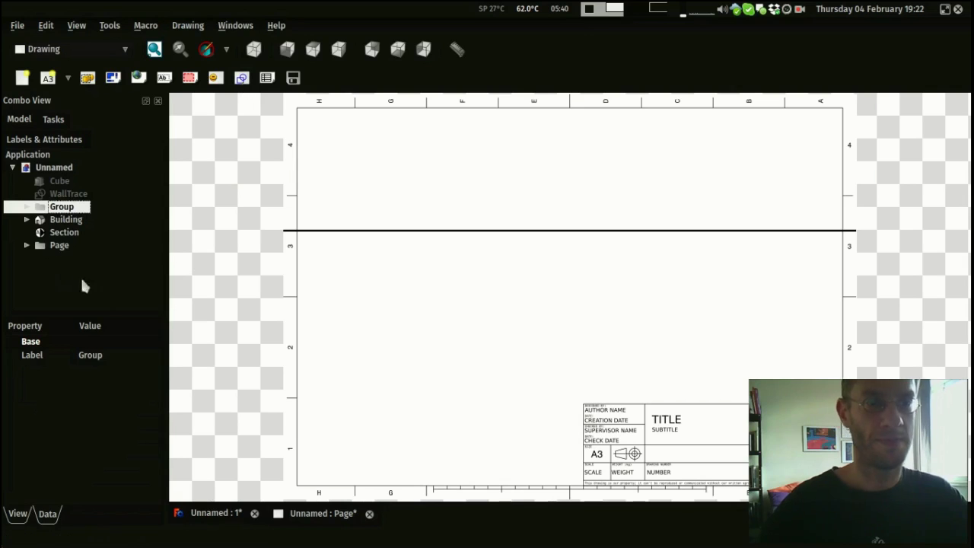
# Step: Set the X and Y positions of both the section view and the group view on the page to 100
pyautogui.click(26, 246)
pyautogui.click(85, 258)
pyautogui.keyDown('ctrl'); pyautogui.click(77, 273); pyautogui.keyUp('ctrl')
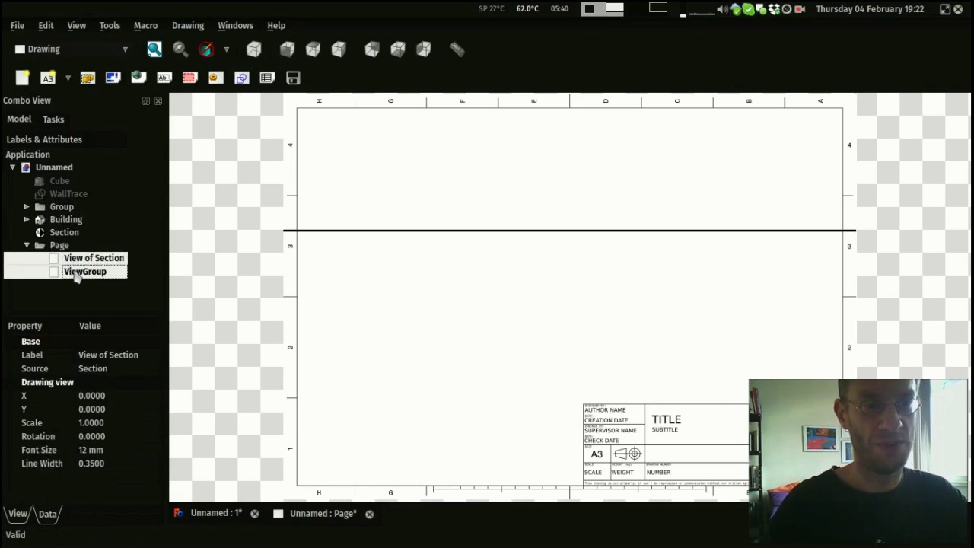
pyautogui.click(111, 396)
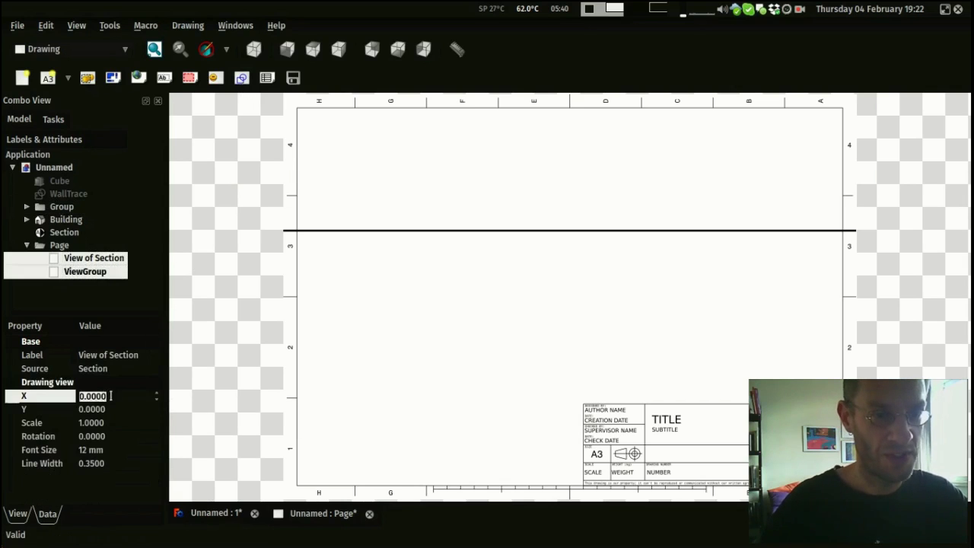
pyautogui.write('1')
pyautogui.press('Tab')
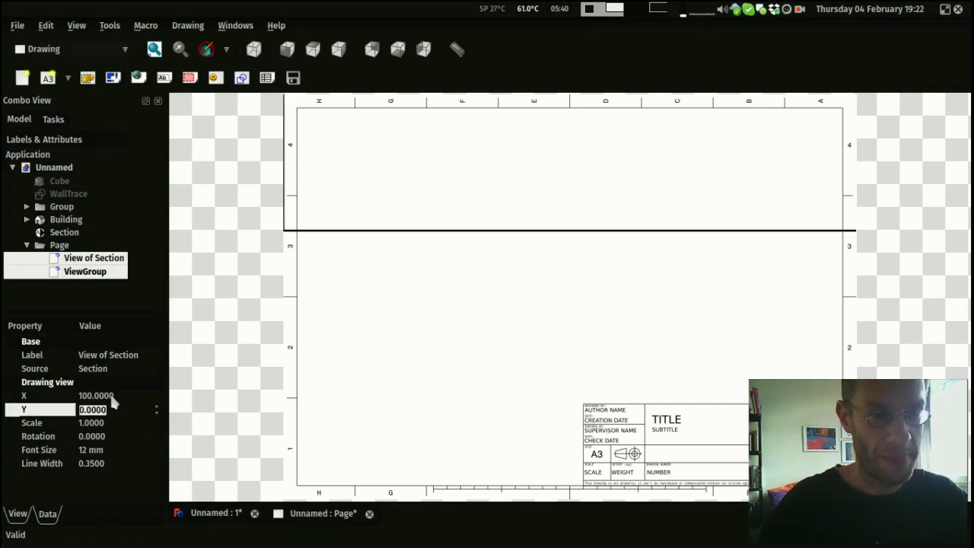
pyautogui.write('100')
pyautogui.press('Return')
# Step: Set the scale of both the section view and the group view on the page to 0.5
pyautogui.click(110, 424)
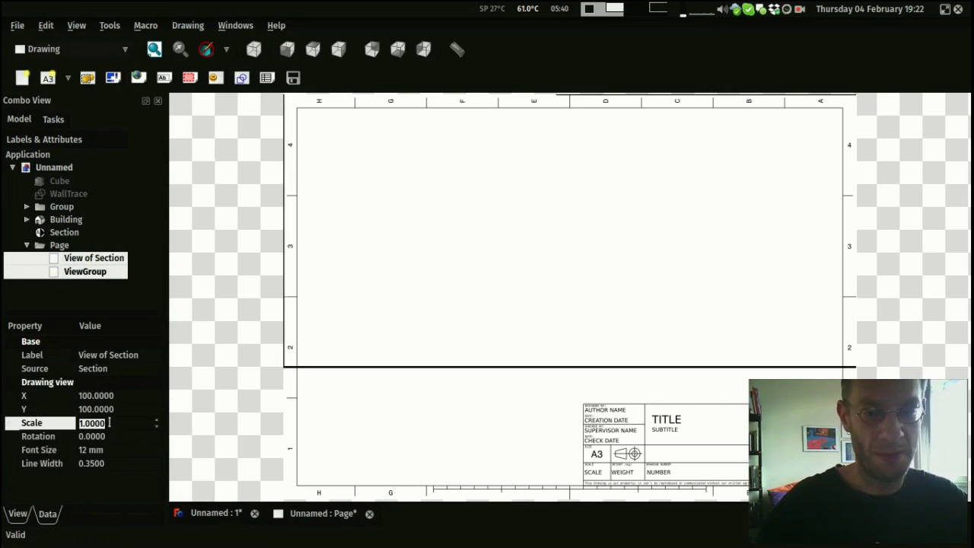
pyautogui.write('0')
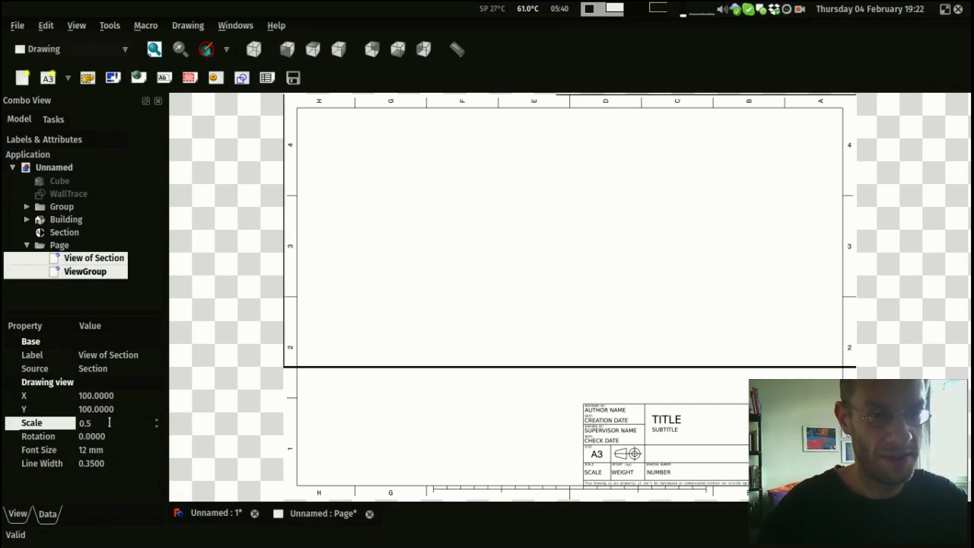
pyautogui.write('.5')
pyautogui.press('Return')
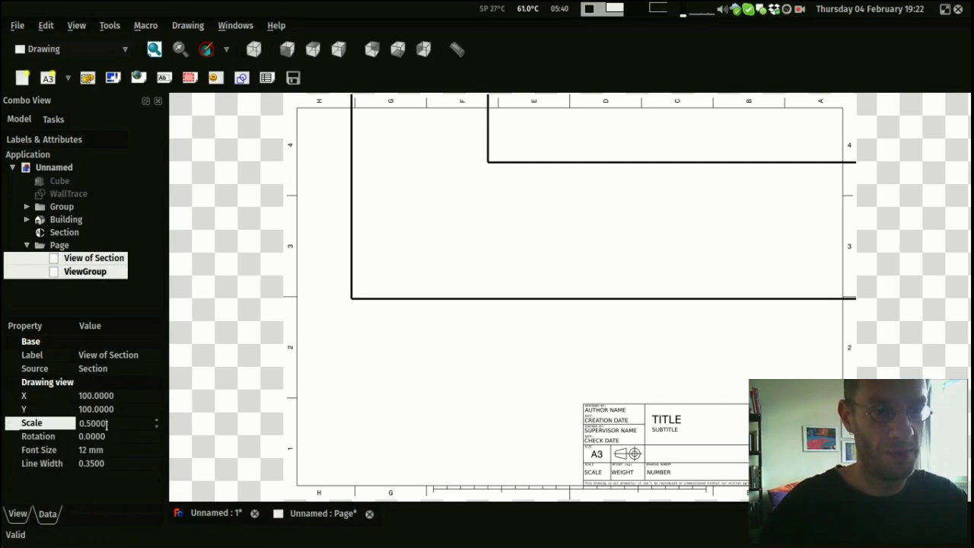
# Step: Set the scale of both page views to 0.02 so the whole floor plan fits on the A3 sheet
pyautogui.press('BackSpace')
pyautogui.press('BackSpace')
pyautogui.press('BackSpace')
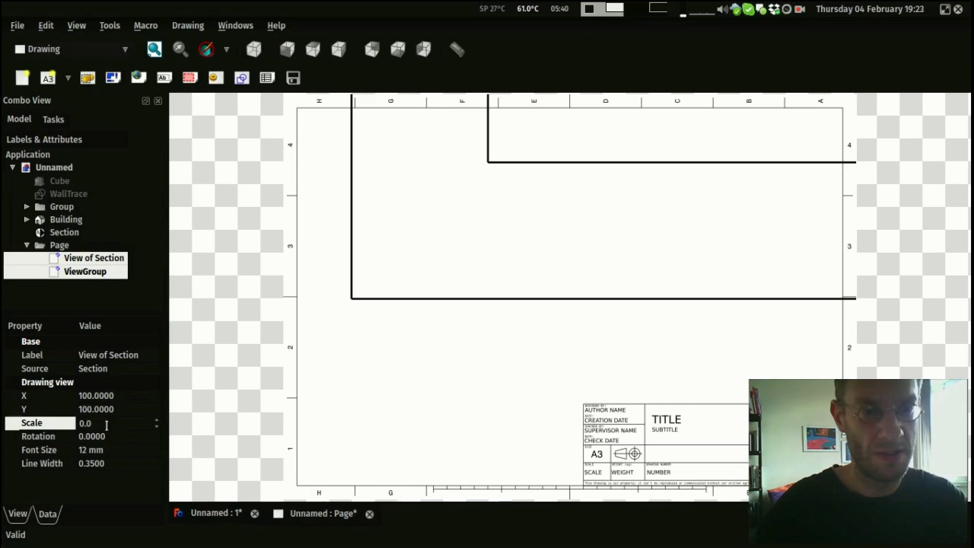
pyautogui.press('Return')
pyautogui.doubleClick(106, 423)
pyautogui.press('BackSpace')
pyautogui.write('02')
pyautogui.press('Return')
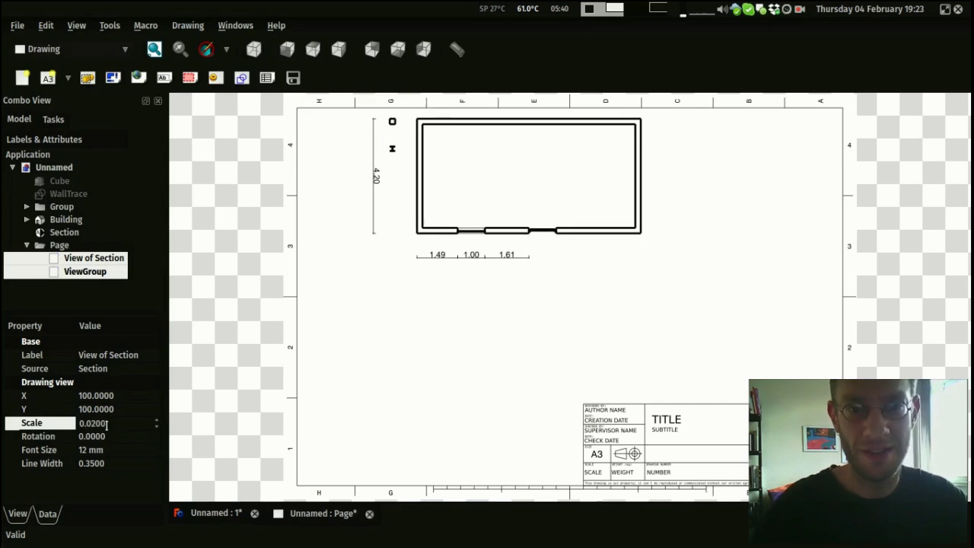
pyautogui.scroll(-1, 442, 210)
pyautogui.scroll(1, 442, 210)
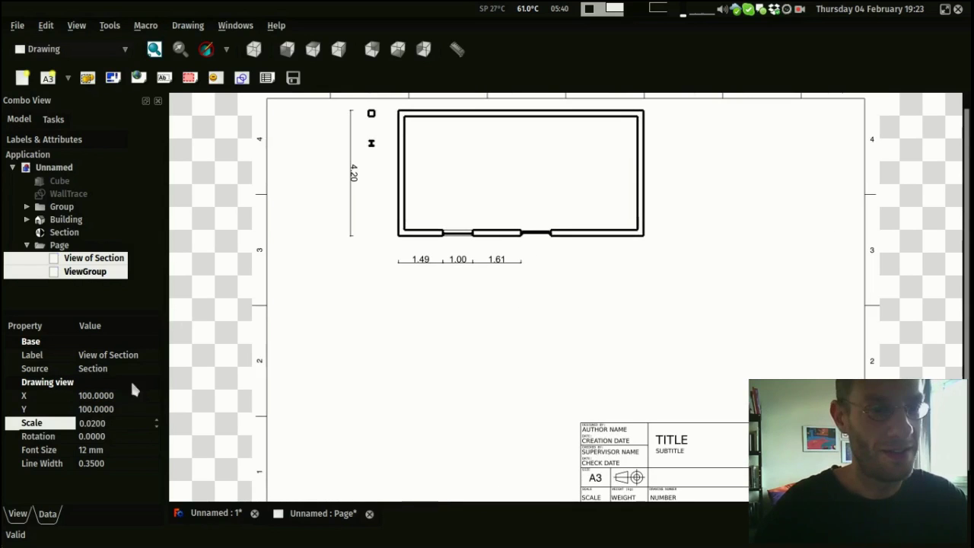
# Step: Set the Y position of both the section view and the group view to 140
pyautogui.click(117, 409)
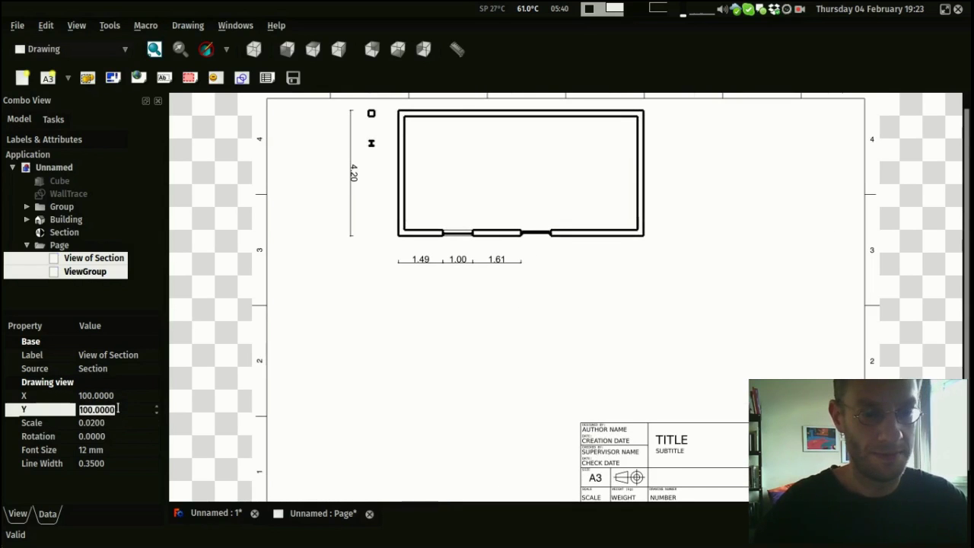
pyautogui.write('120')
pyautogui.press('Return')
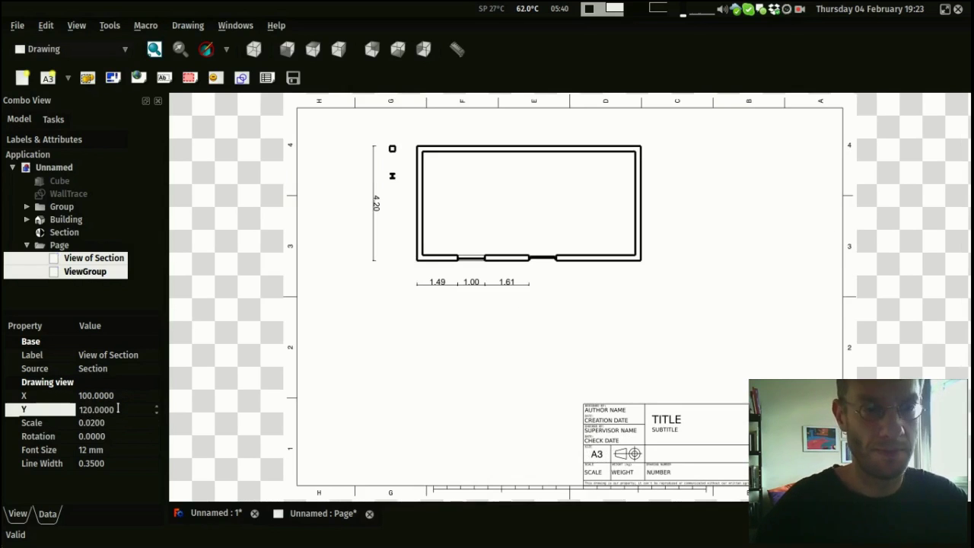
pyautogui.click(126, 410)
pyautogui.write('140')
pyautogui.press('Return')
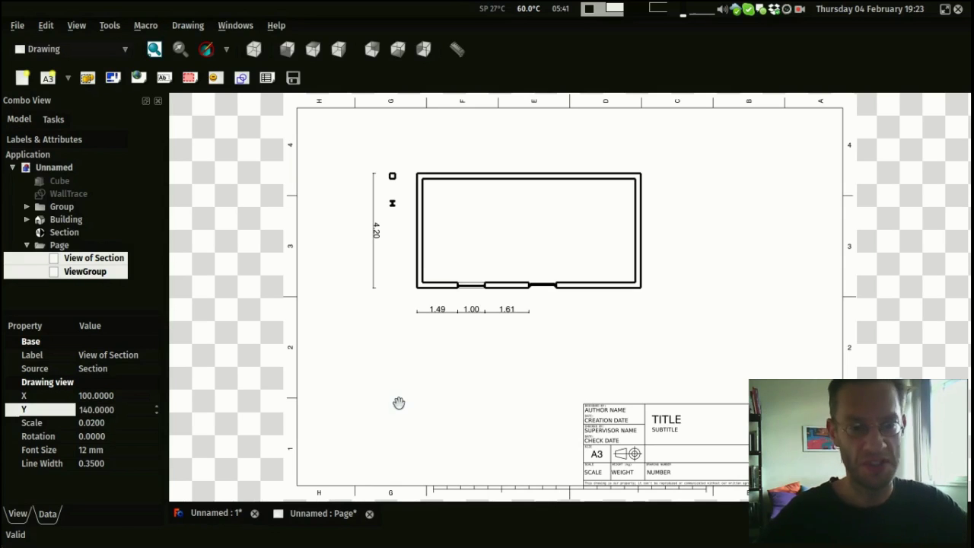
# Step: Return to the 3D model and examine the house and its section plane from below
pyautogui.click(202, 516)
pyautogui.scroll(-5, 399, 174)
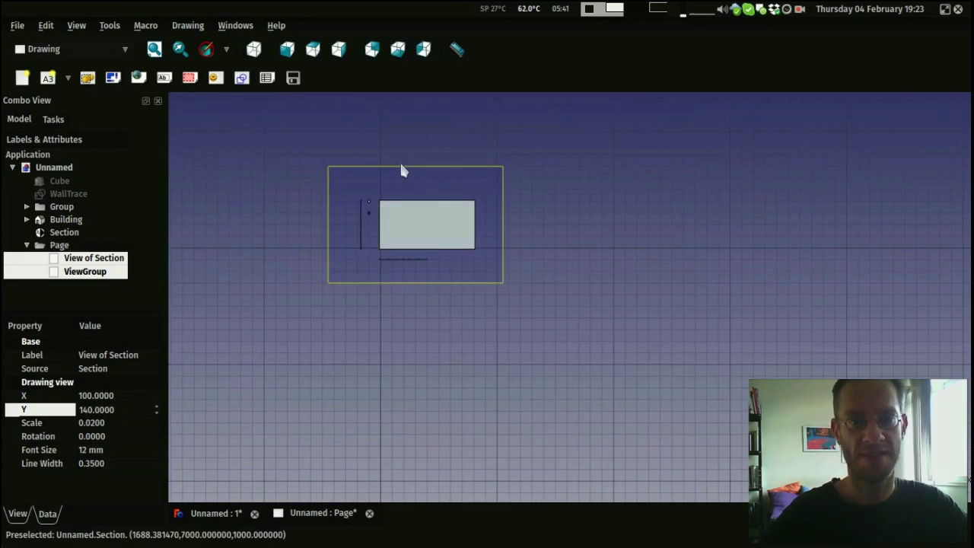
pyautogui.click(401, 166)
pyautogui.scroll(5, 401, 175)
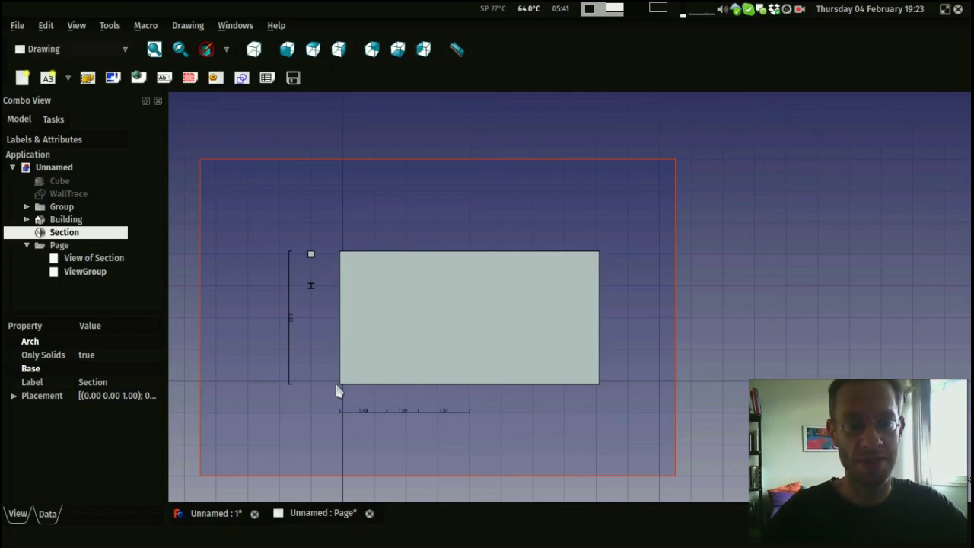
pyautogui.moveTo(336, 386); pyautogui.dragTo(440, 283, button='middle')
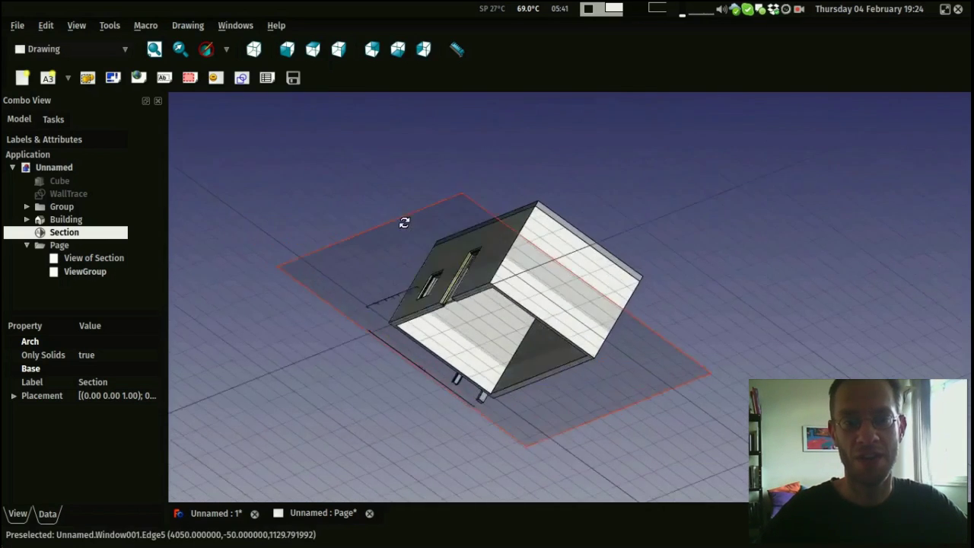
pyautogui.moveTo(403, 222); pyautogui.dragTo(429, 224, button='middle')
pyautogui.scroll(5, 420, 213)
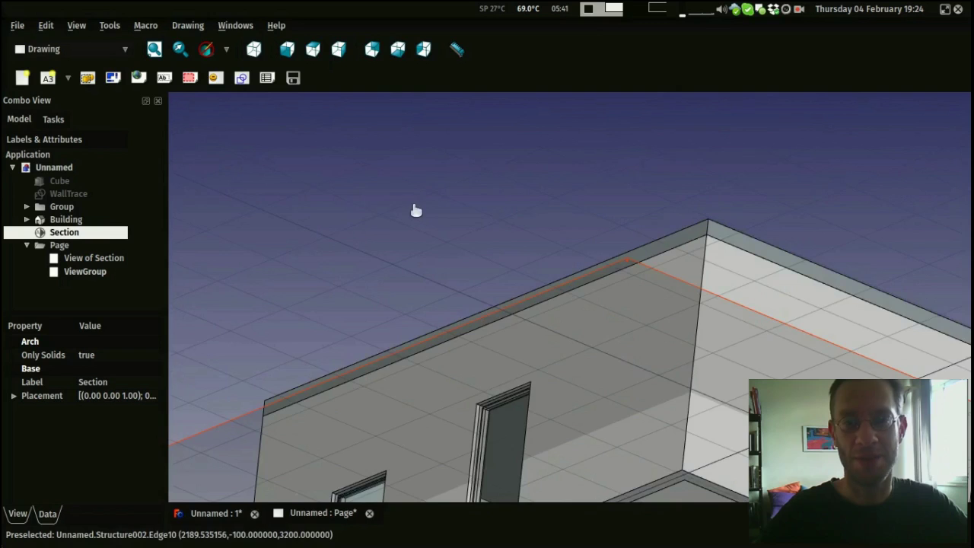
pyautogui.moveTo(198, 248); pyautogui.dragTo(480, 203, button='middle')
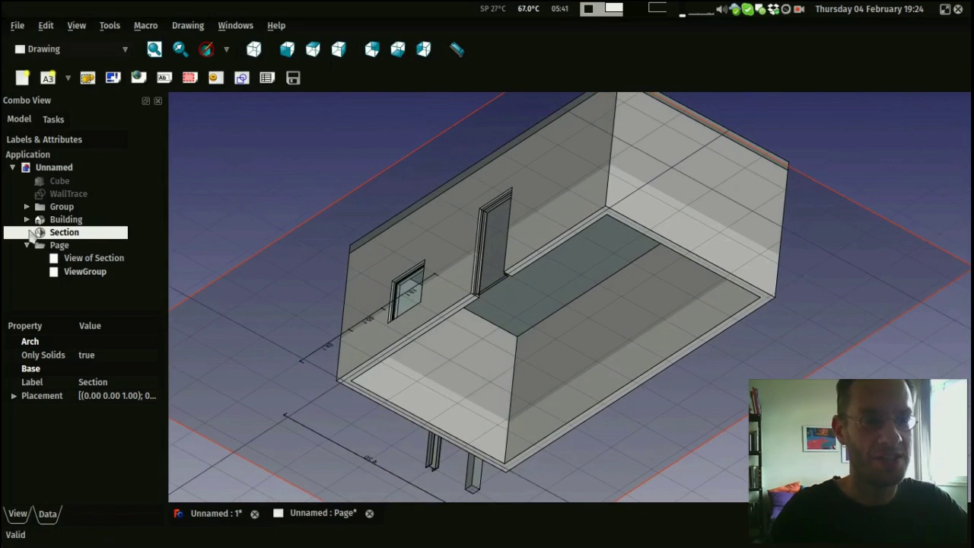
# Step: Set the length of the wall's base rectangle to 6 m and check the floor plan on the drawing page
pyautogui.click(27, 219)
pyautogui.click(41, 232)
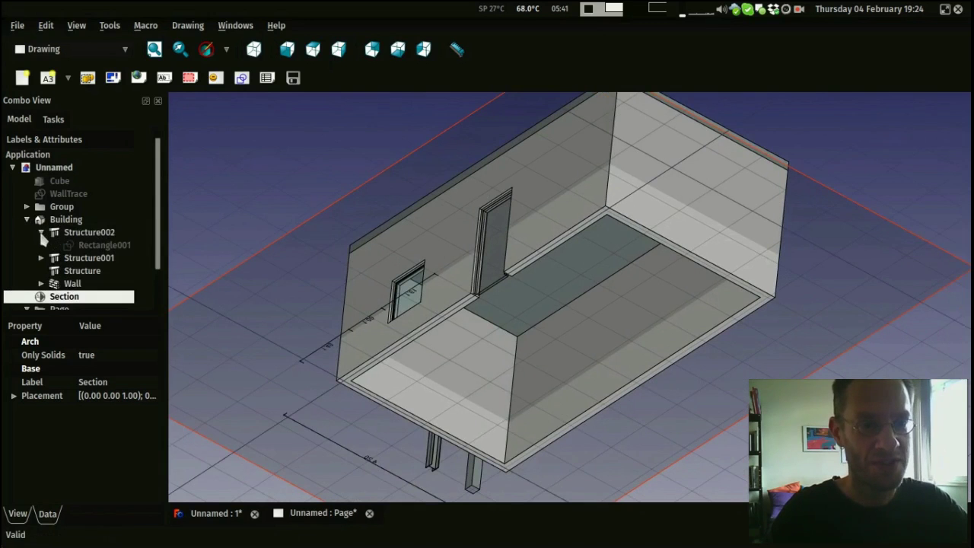
pyautogui.click(41, 232)
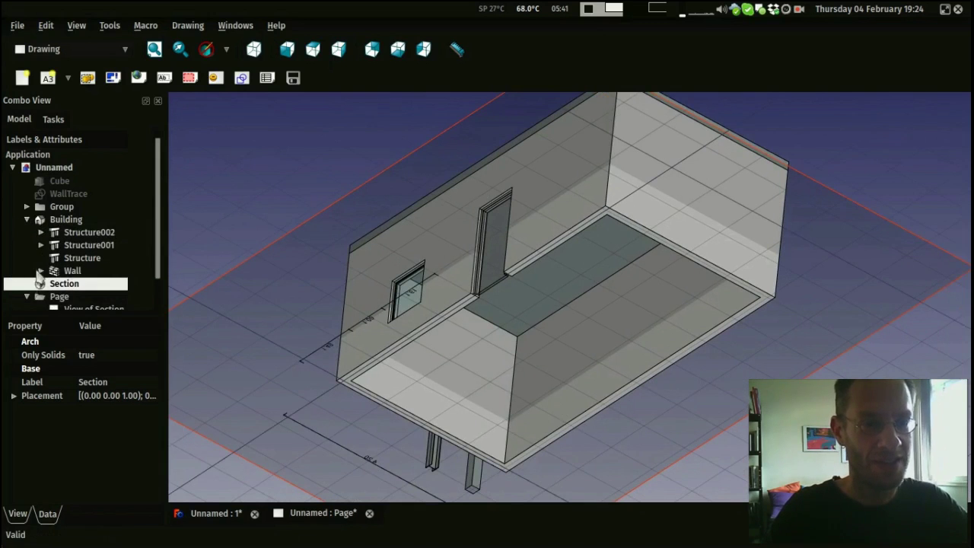
pyautogui.click(41, 270)
pyautogui.scroll(-2, 46, 266)
pyautogui.click(98, 219)
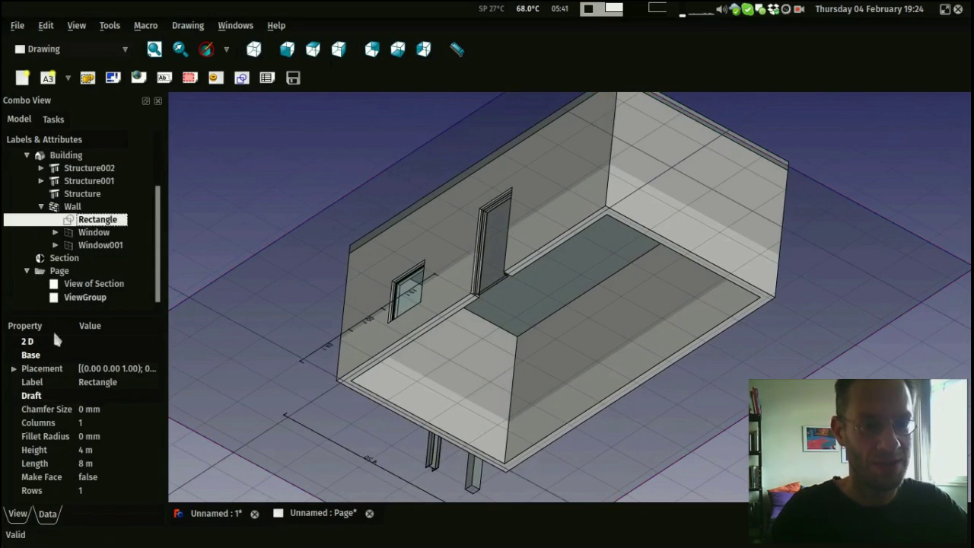
pyautogui.click(90, 462)
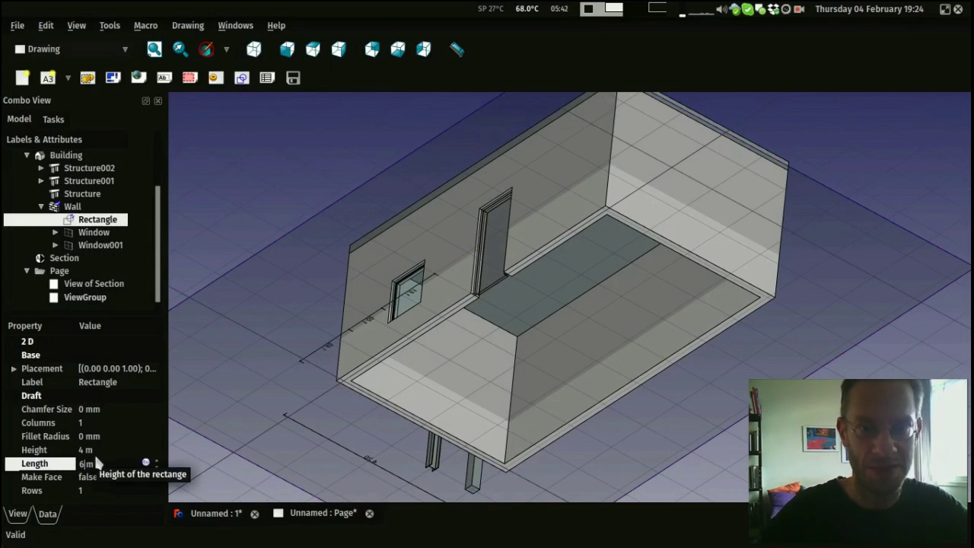
pyautogui.write('6')
pyautogui.press('Return')
pyautogui.moveTo(435, 182); pyautogui.dragTo(426, 315, button='middle')
pyautogui.click(311, 515)
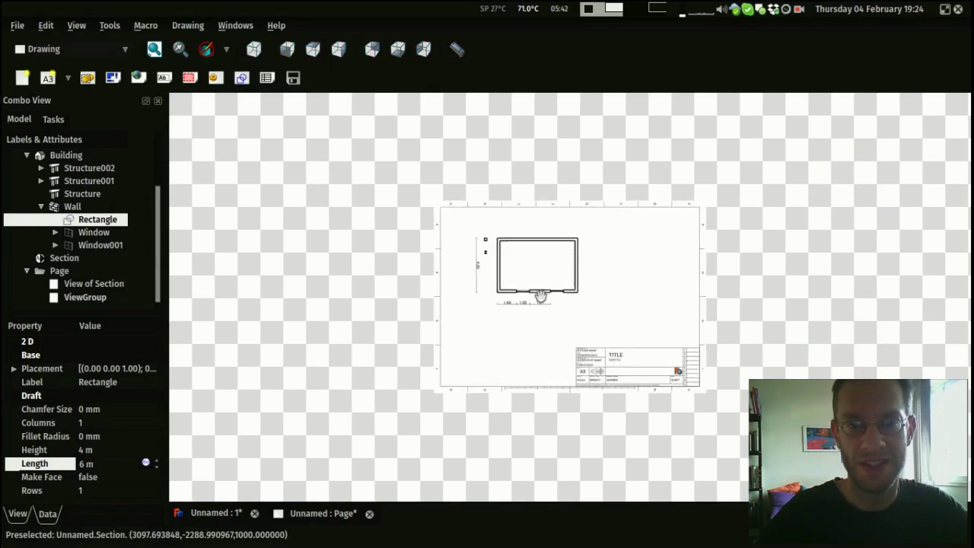
pyautogui.scroll(2, 541, 297)
pyautogui.scroll(3, 552, 211)
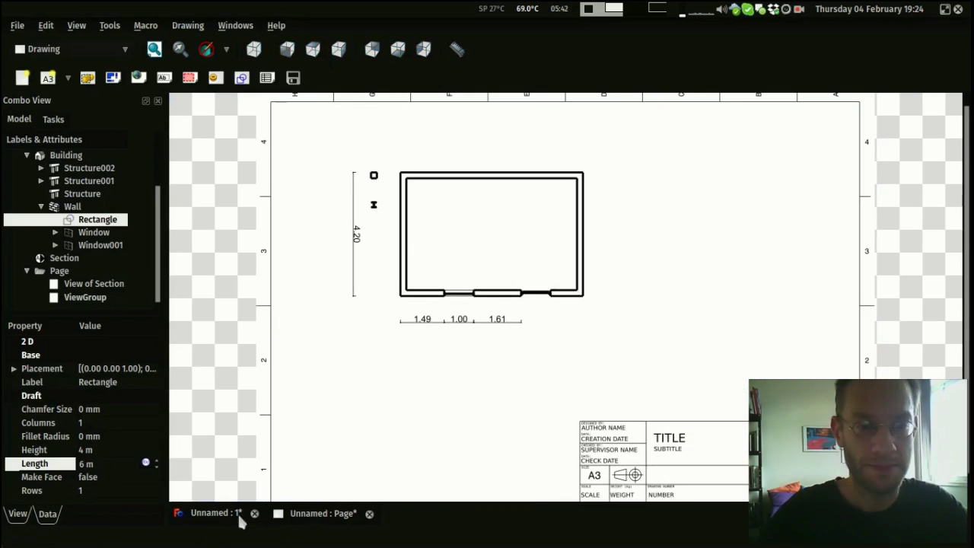
# Step: Back in the 3D model, set the length of the roof slab's base rectangle to 6.2 m
pyautogui.click(212, 514)
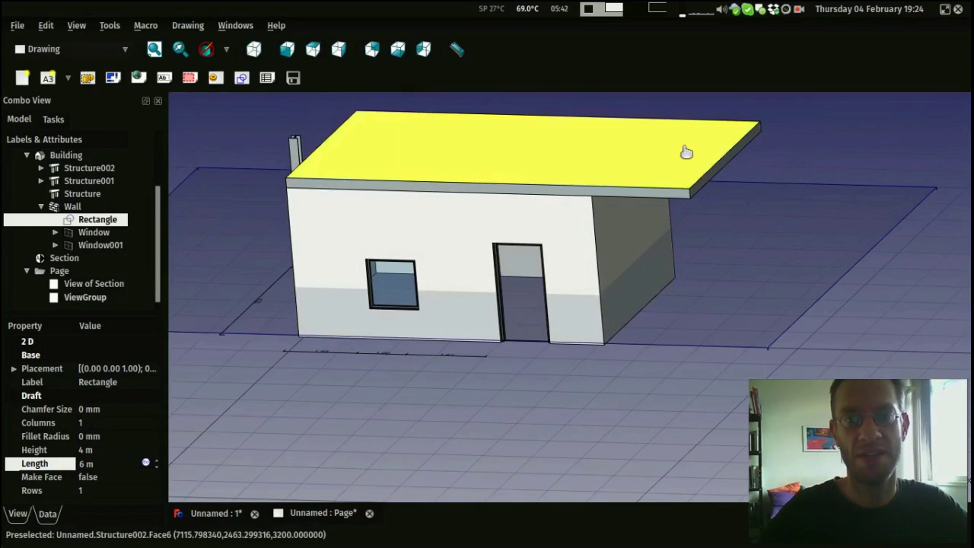
pyautogui.click(688, 152)
pyautogui.moveTo(687, 152); pyautogui.dragTo(642, 137, button='middle')
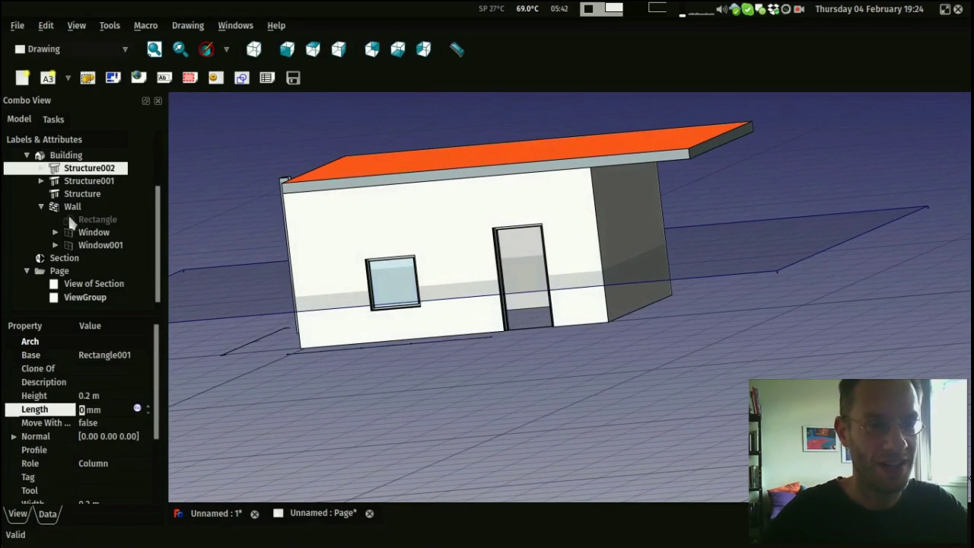
pyautogui.click(40, 167)
pyautogui.click(77, 183)
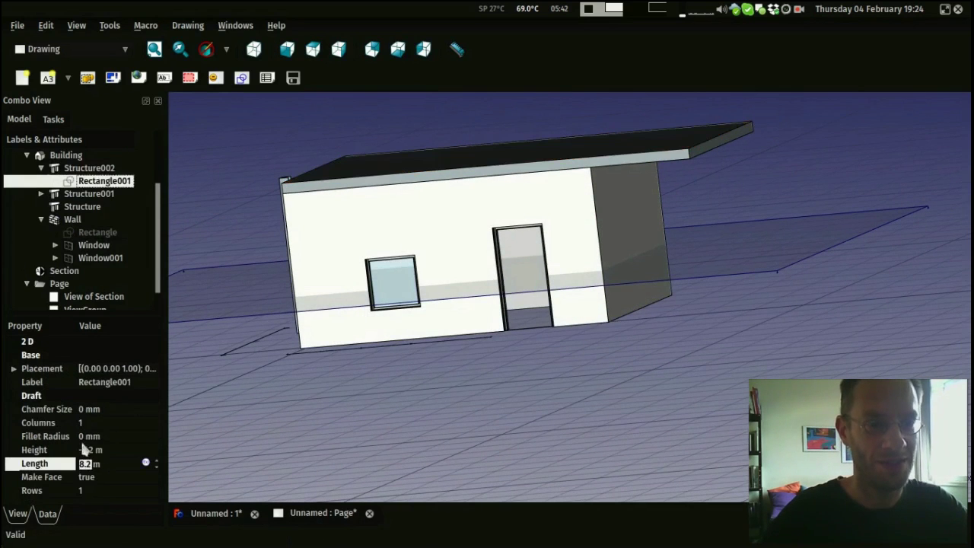
pyautogui.click(85, 464)
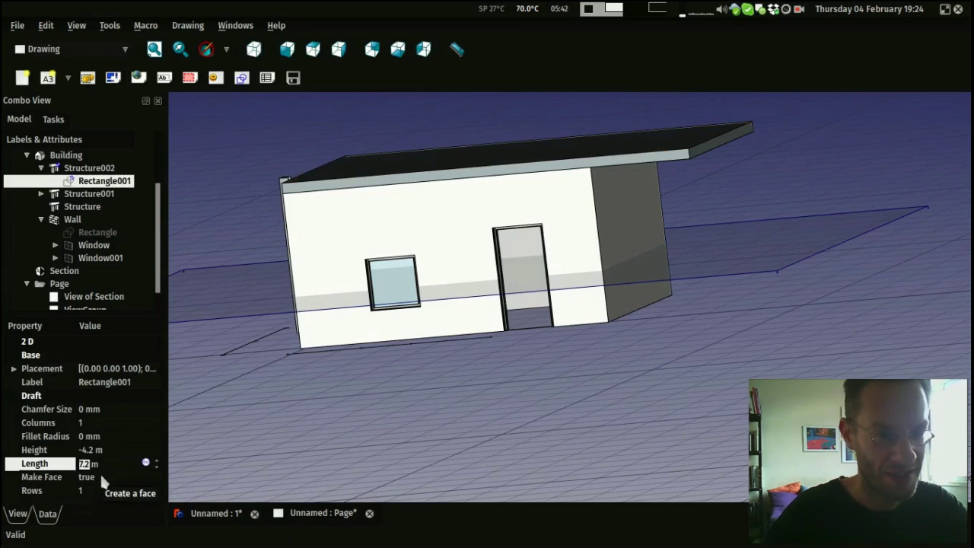
pyautogui.press('Down')
pyautogui.press('Return')
pyautogui.moveTo(483, 363); pyautogui.dragTo(477, 303, button='middle')
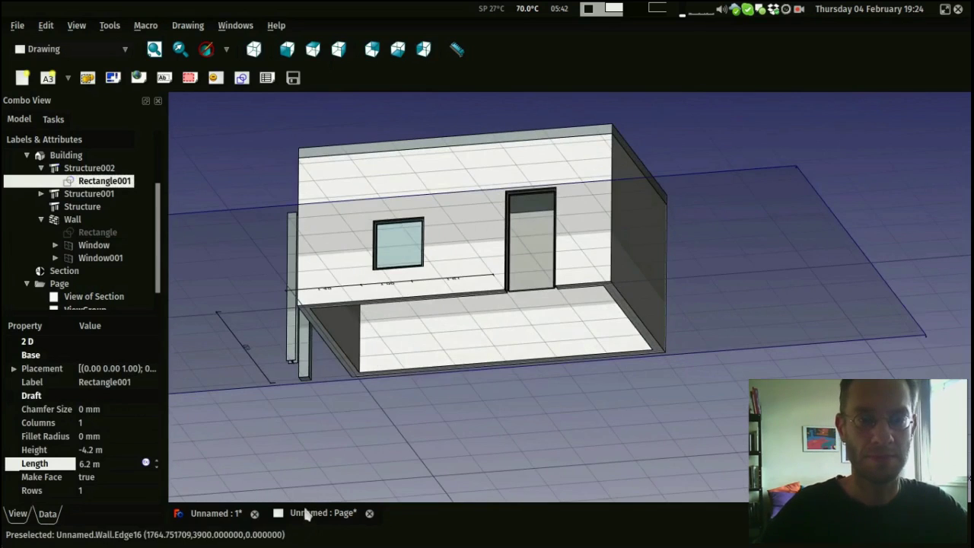
pyautogui.moveTo(374, 327)
pyautogui.mouseDown(button='middle')
pyautogui.moveTo(497, 298)
pyautogui.moveTo(577, 300)
pyautogui.moveTo(541, 287)
pyautogui.mouseUp(button='middle')
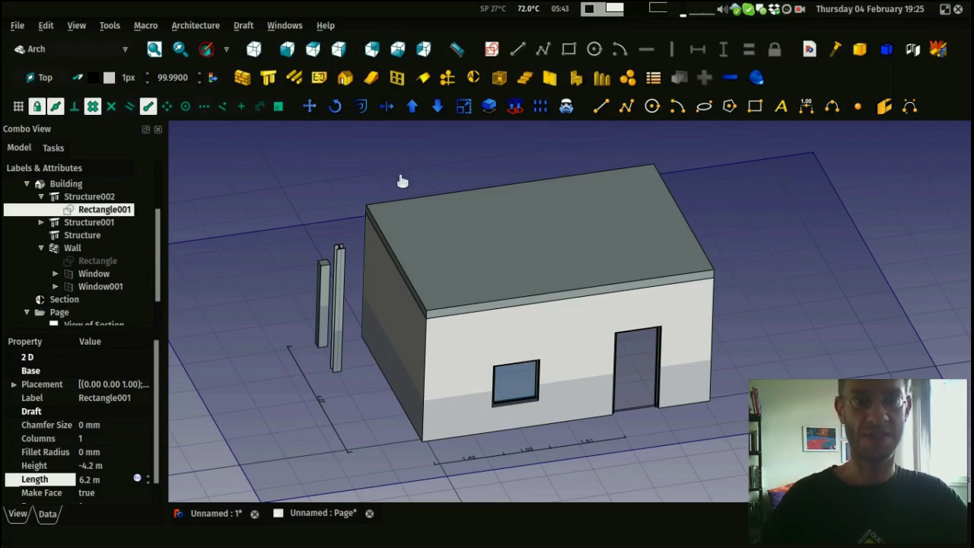
pyautogui.moveTo(401, 181); pyautogui.dragTo(429, 203, button='middle')
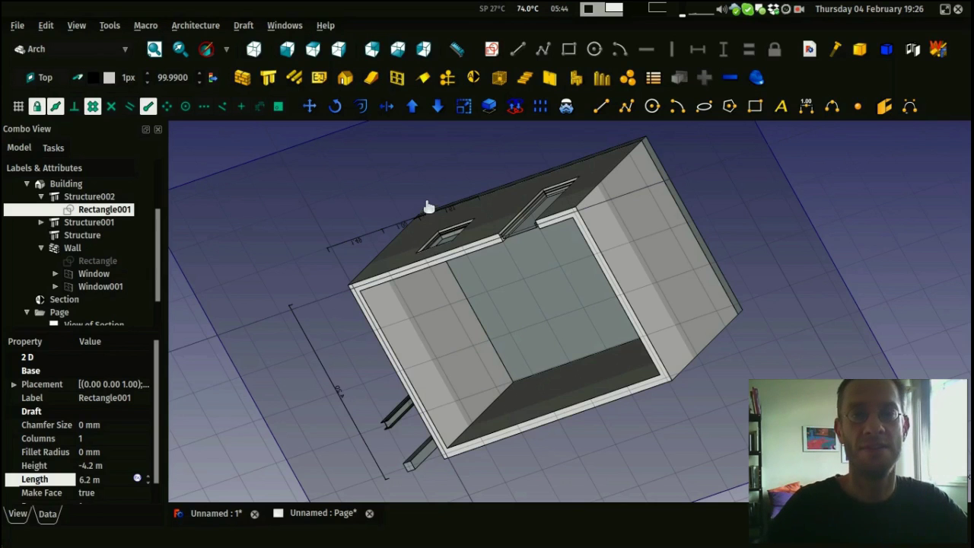
pyautogui.moveTo(429, 199); pyautogui.dragTo(348, 306, button='middle')
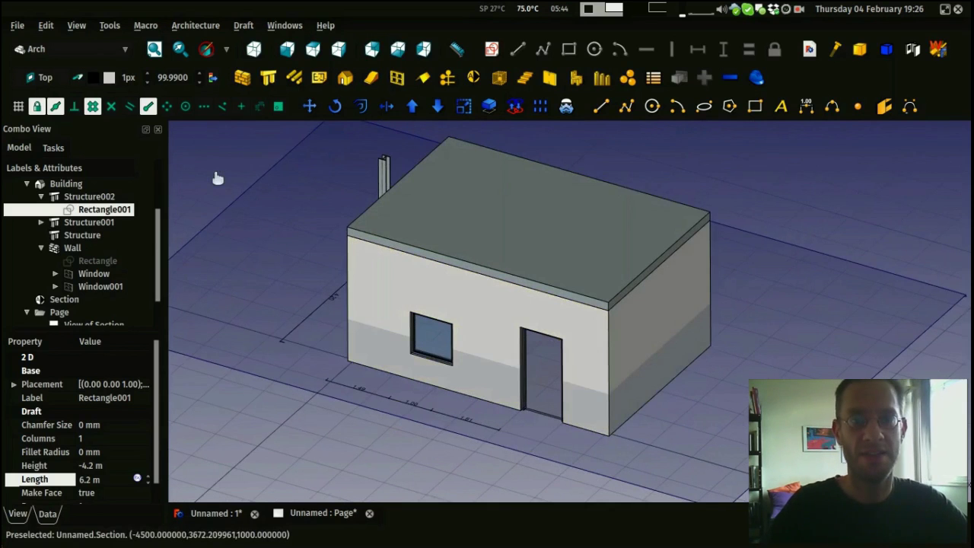
pyautogui.scroll(5, 217, 178)
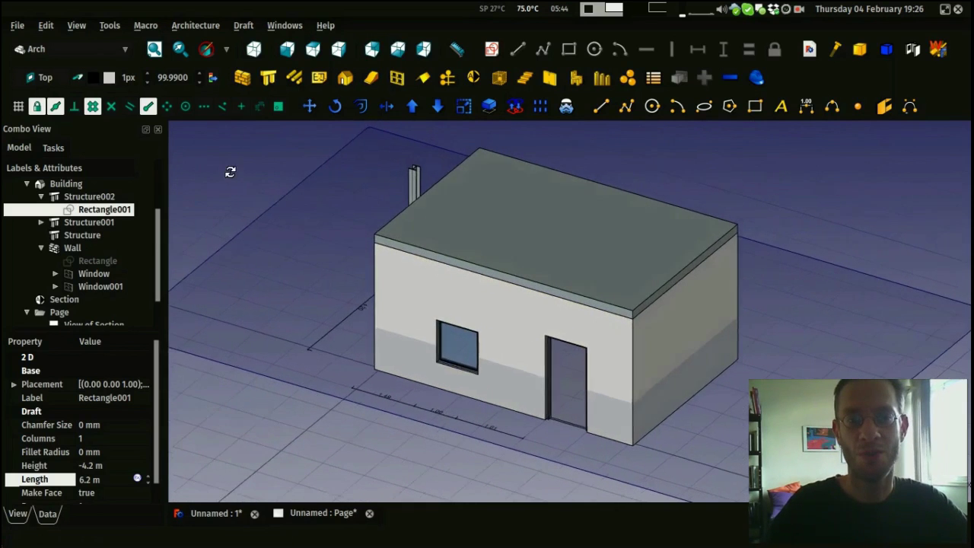
pyautogui.scroll(-5, 242, 183)
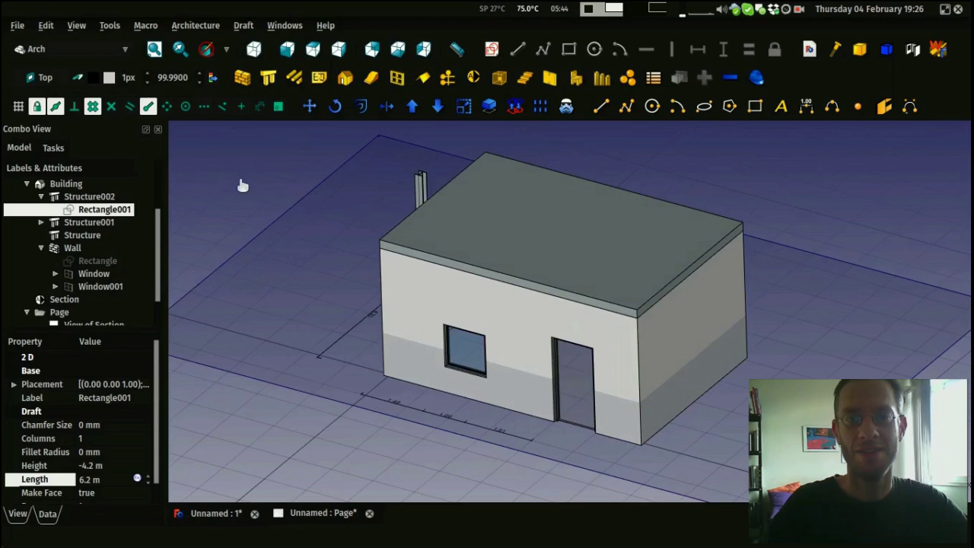